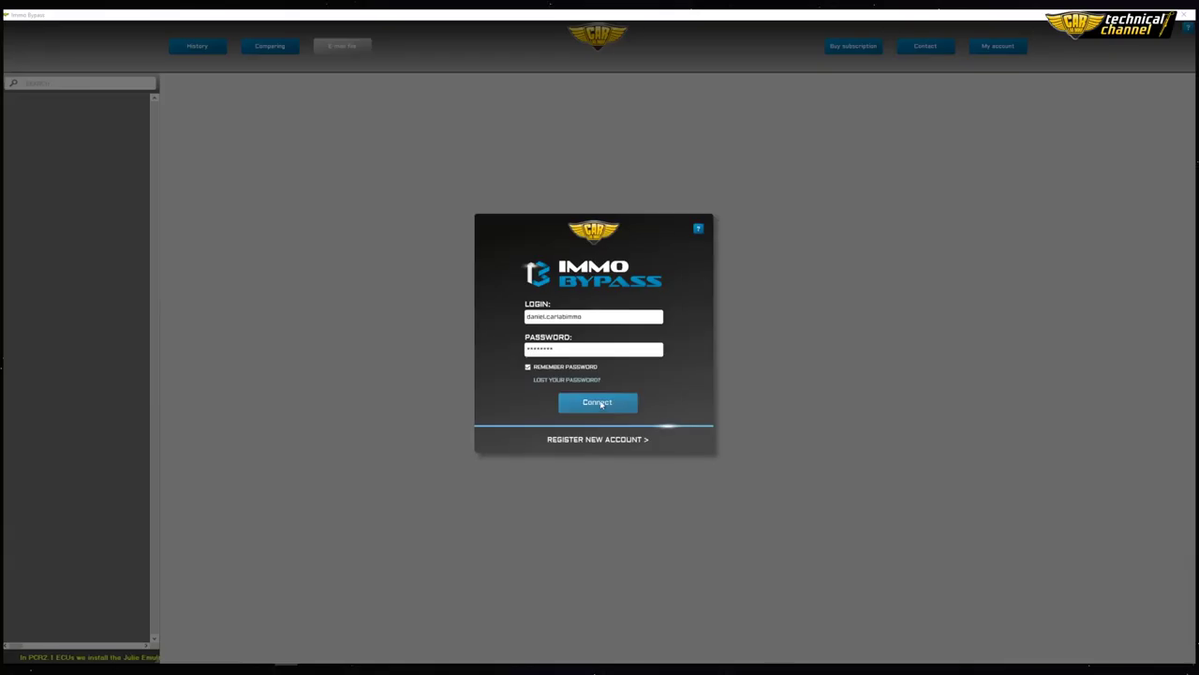
Step: Preview the new-account registration and password recovery pages, closing each one
{"action": "left_click", "coordinate": [595, 348]}
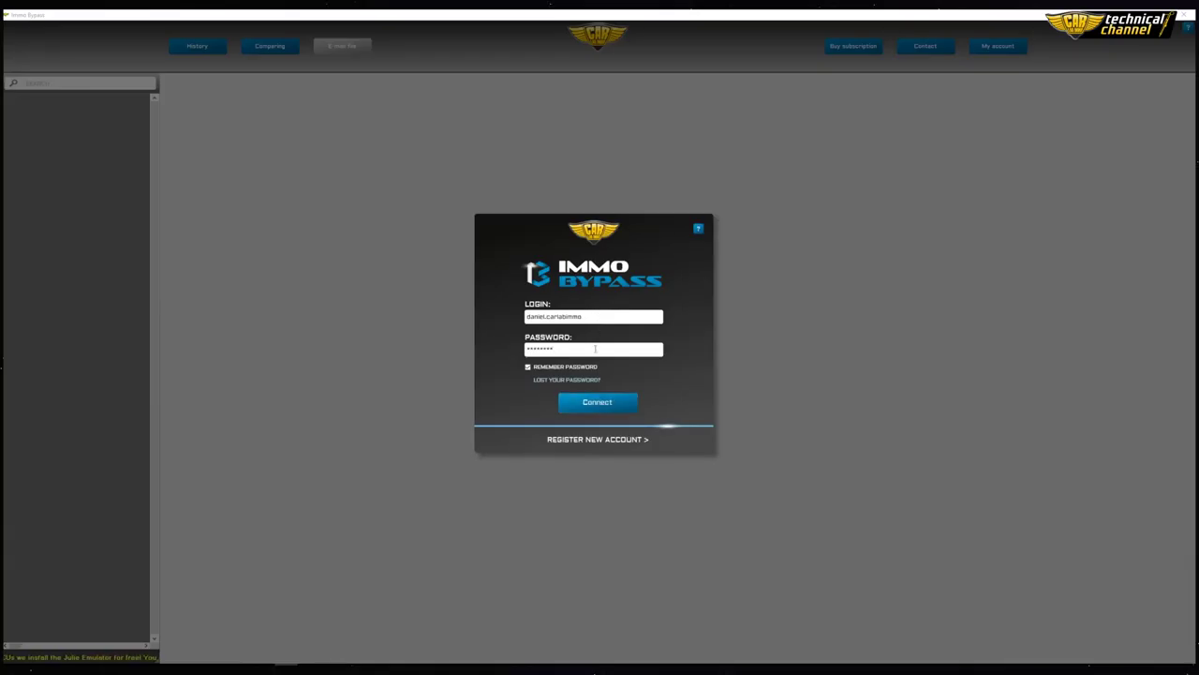
{"action": "left_click", "coordinate": [581, 440]}
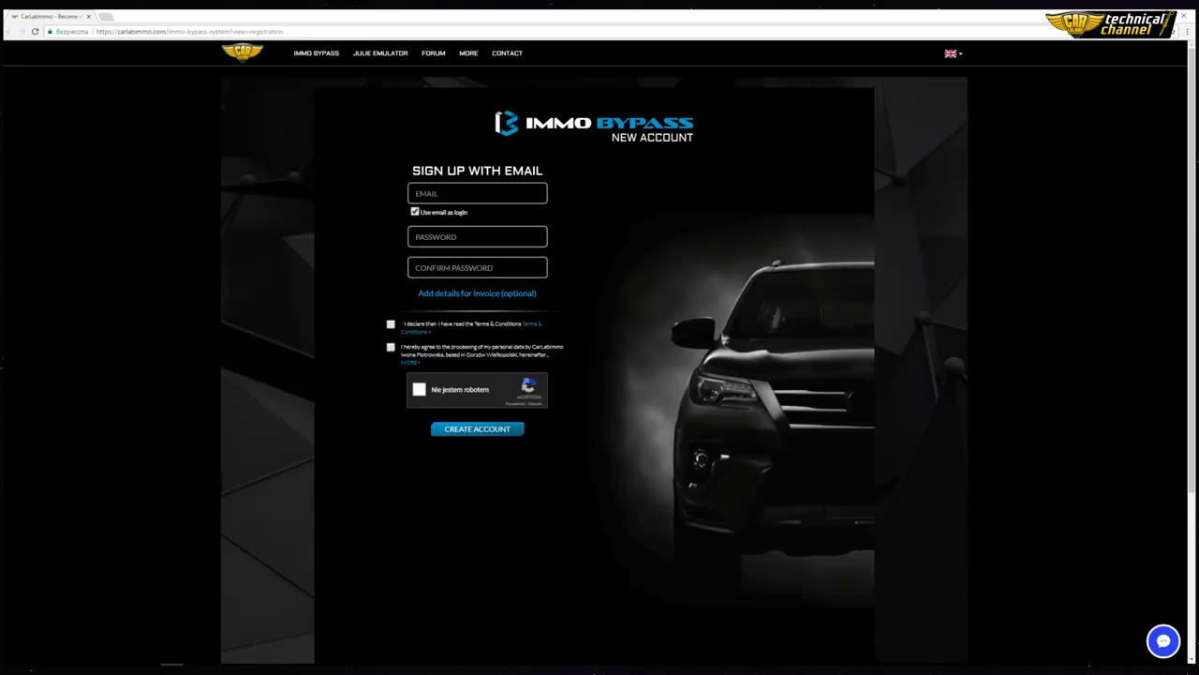
{"action": "left_click", "coordinate": [1183, 16]}
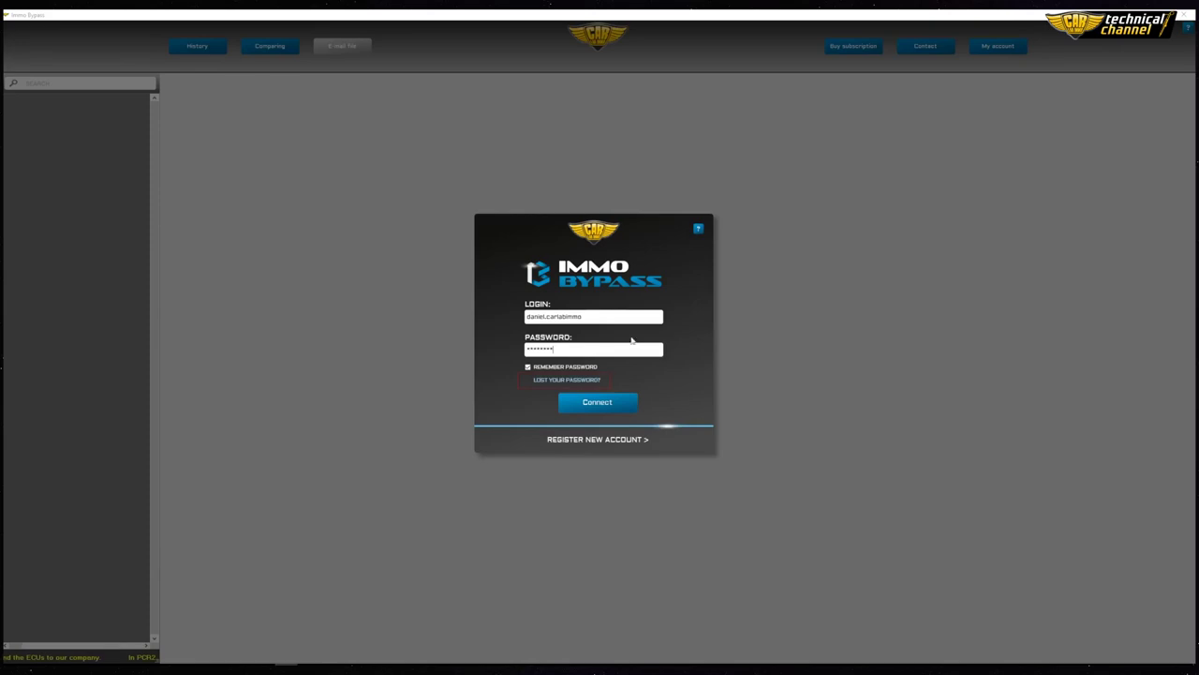
{"action": "left_click", "coordinate": [562, 380]}
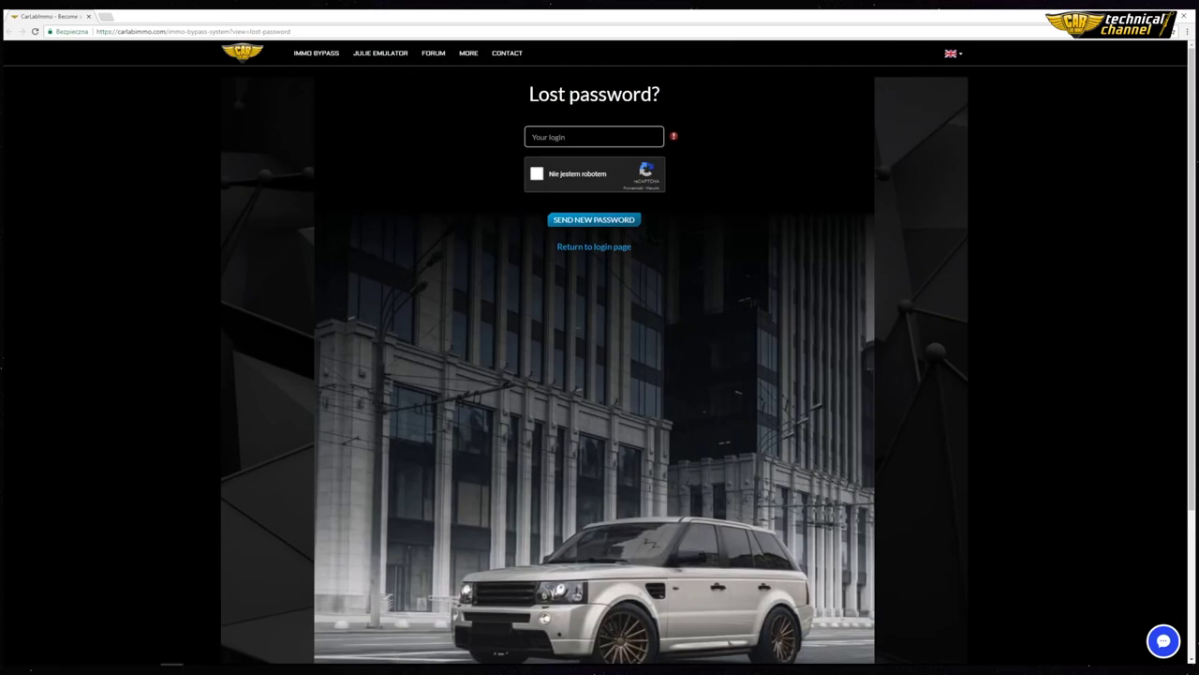
{"action": "left_click", "coordinate": [1183, 16]}
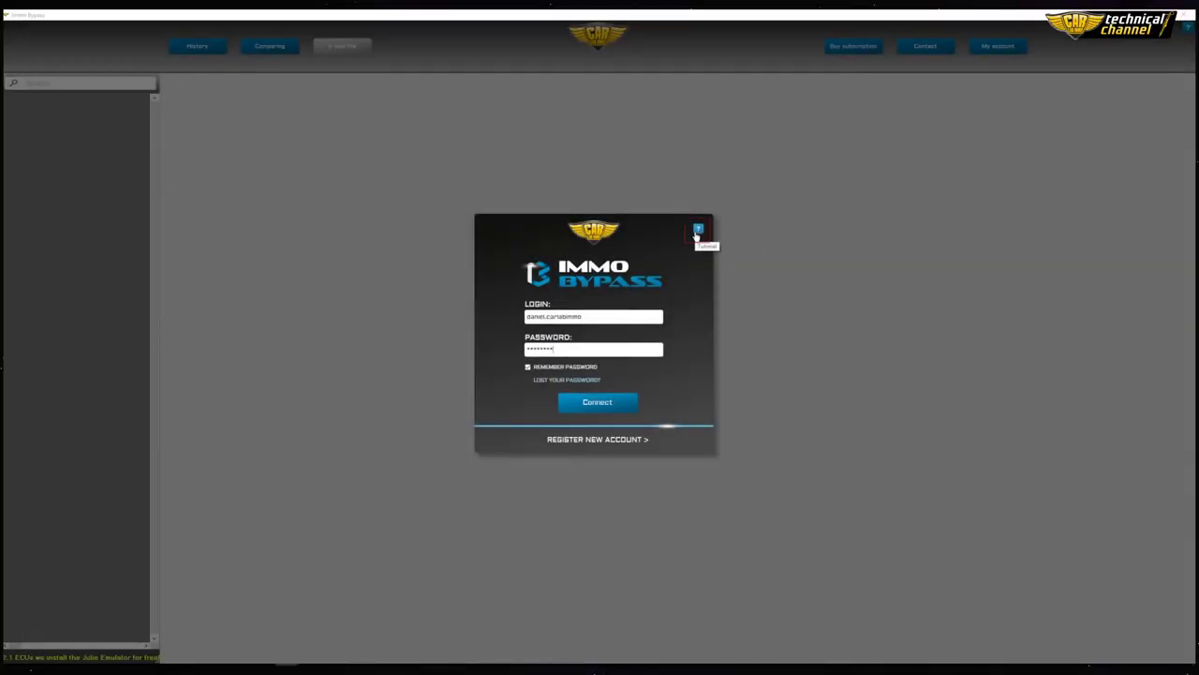
Step: Log in with the saved credentials and answer 'Nie' to the tutorial offer twice
{"action": "left_click", "coordinate": [617, 404]}
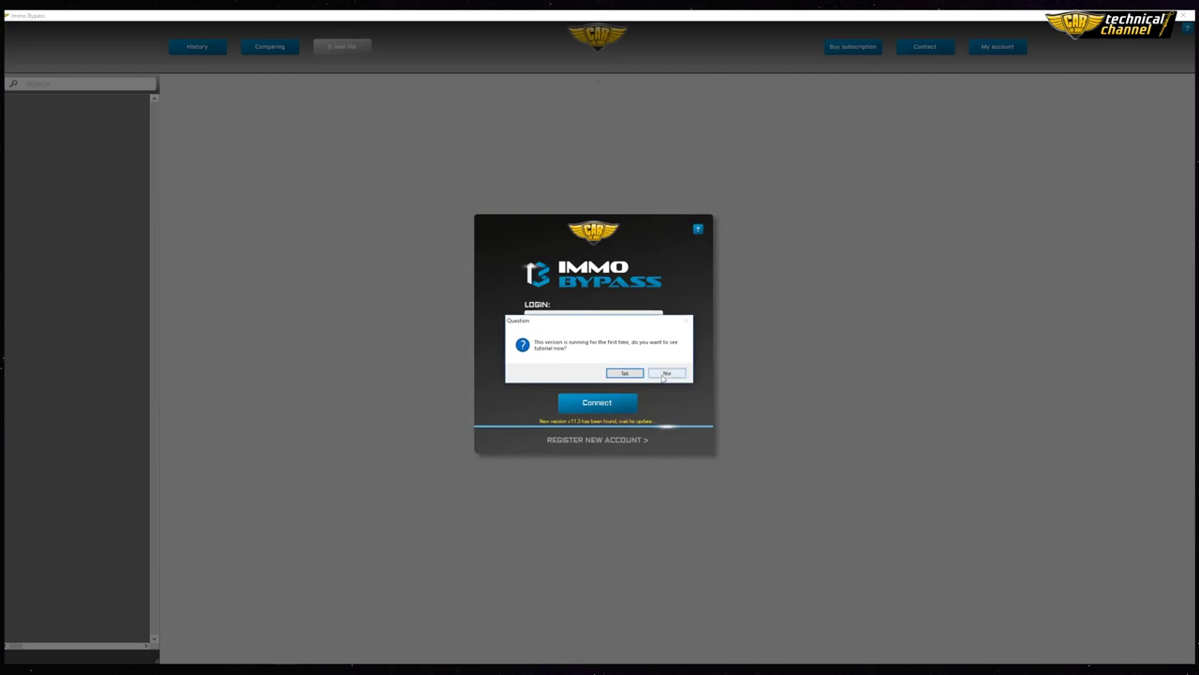
{"action": "left_click", "coordinate": [665, 373]}
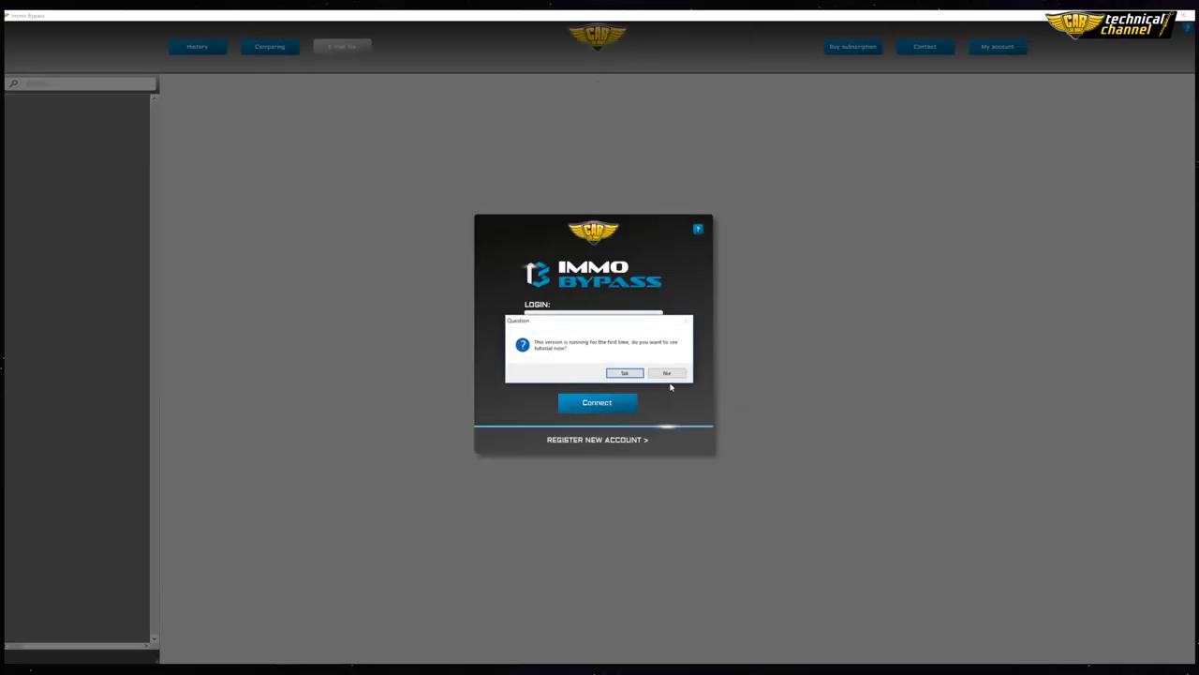
{"action": "left_click", "coordinate": [666, 373]}
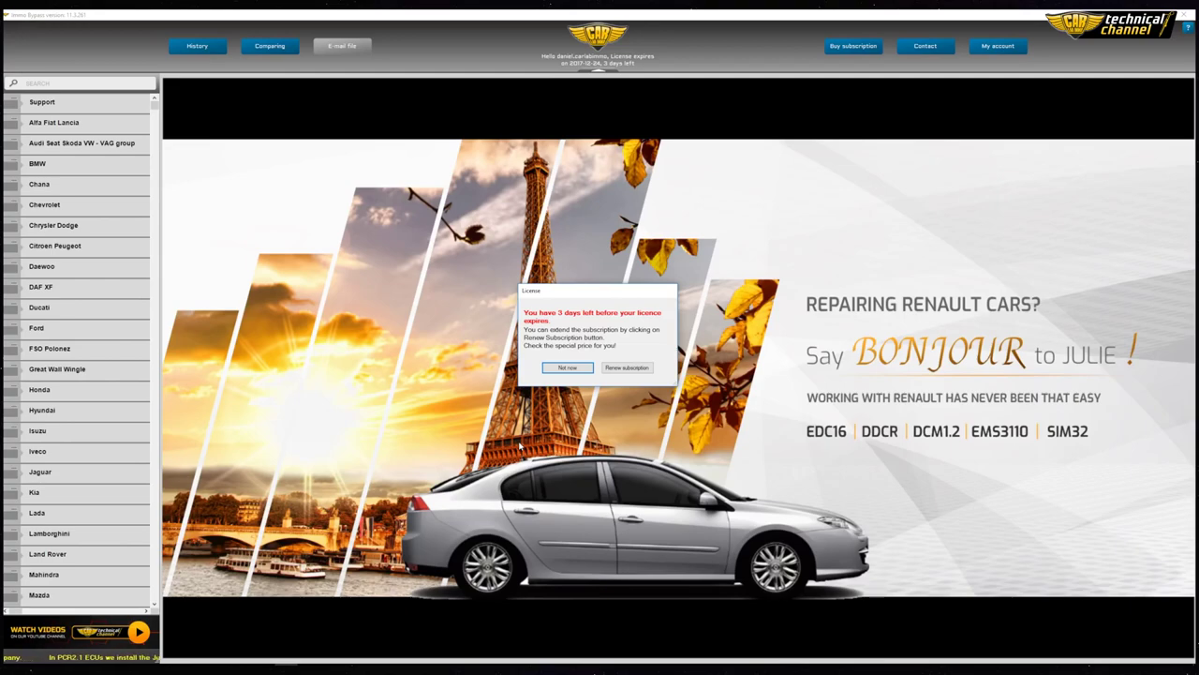
Step: Dismiss the 3-days-left licence warning with 'Not now'
{"action": "left_click", "coordinate": [568, 368]}
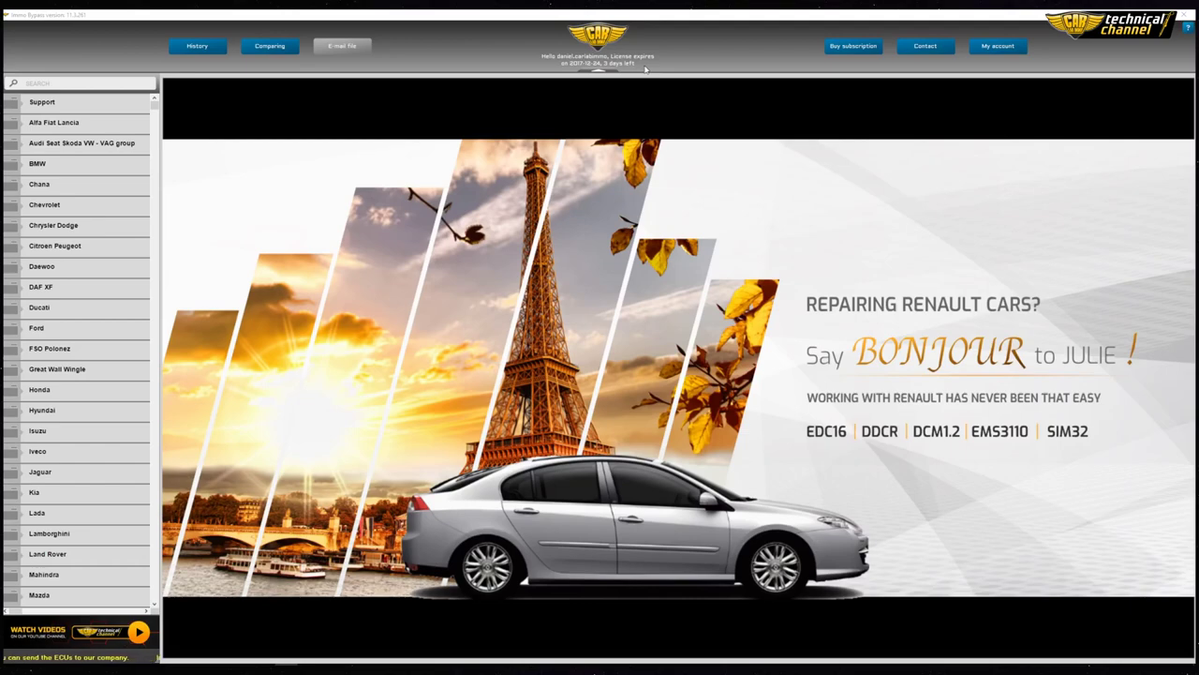
Step: Open Immo off from History, compare it with On Flash Programmer.bin, and e-mail the file
{"action": "left_click", "coordinate": [198, 47]}
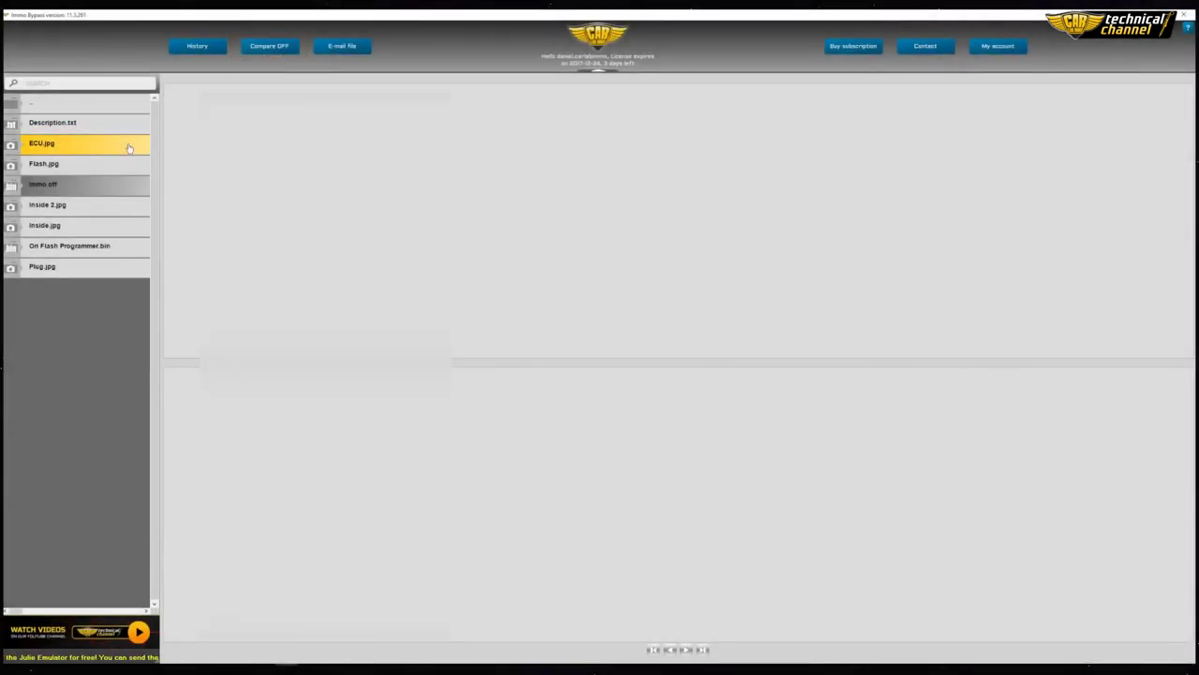
{"action": "left_click", "coordinate": [80, 187]}
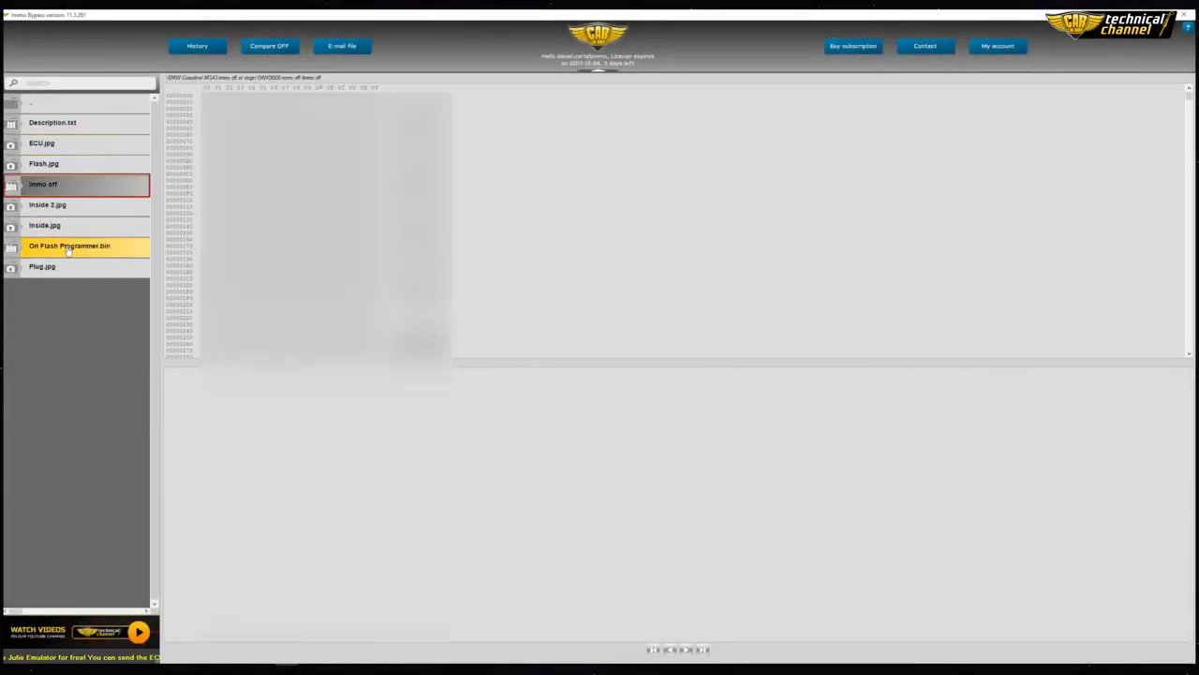
{"action": "left_click", "coordinate": [68, 247]}
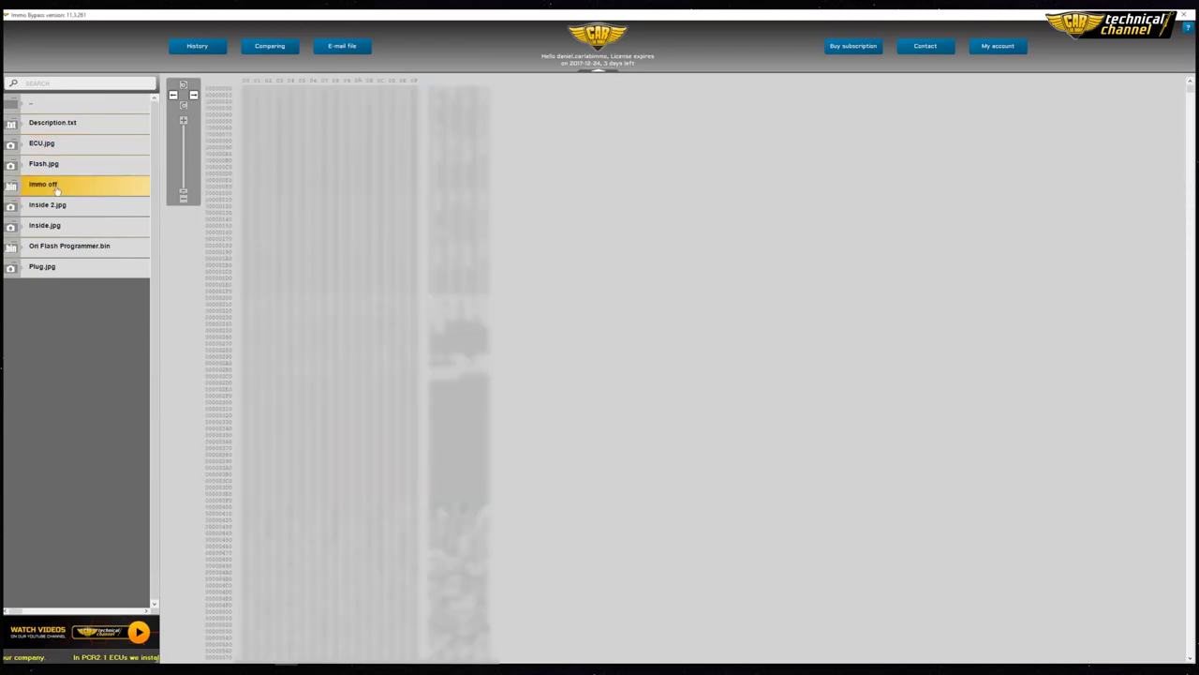
{"action": "left_click", "coordinate": [342, 45]}
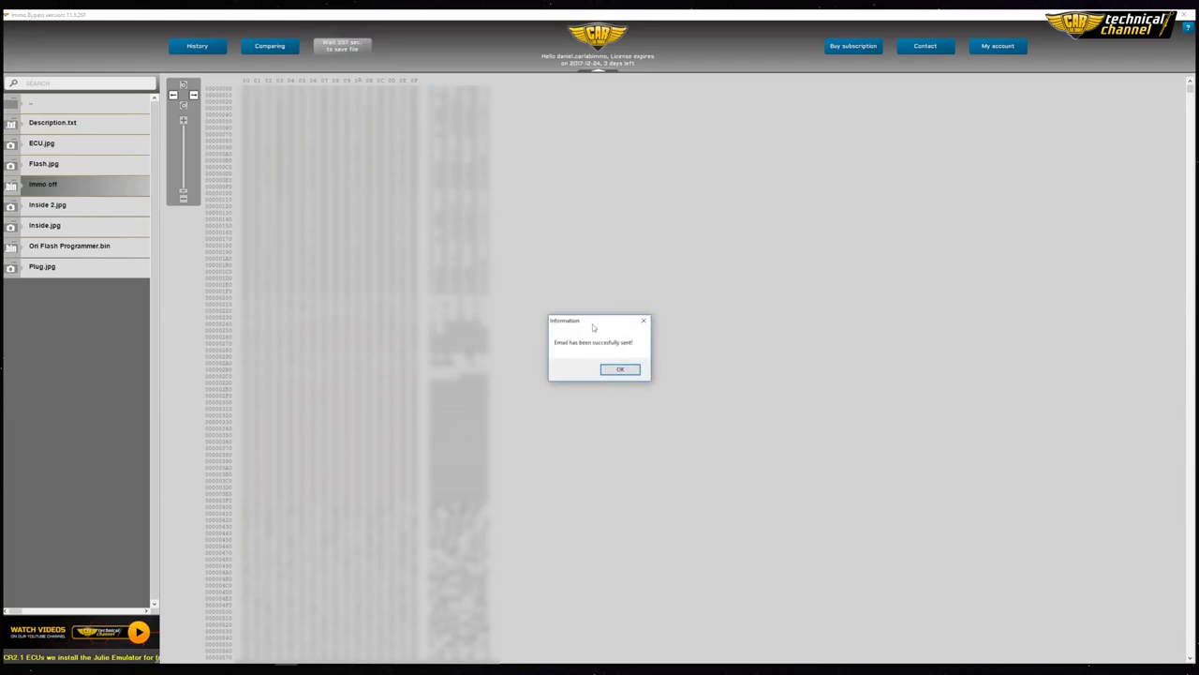
{"action": "left_click", "coordinate": [620, 369]}
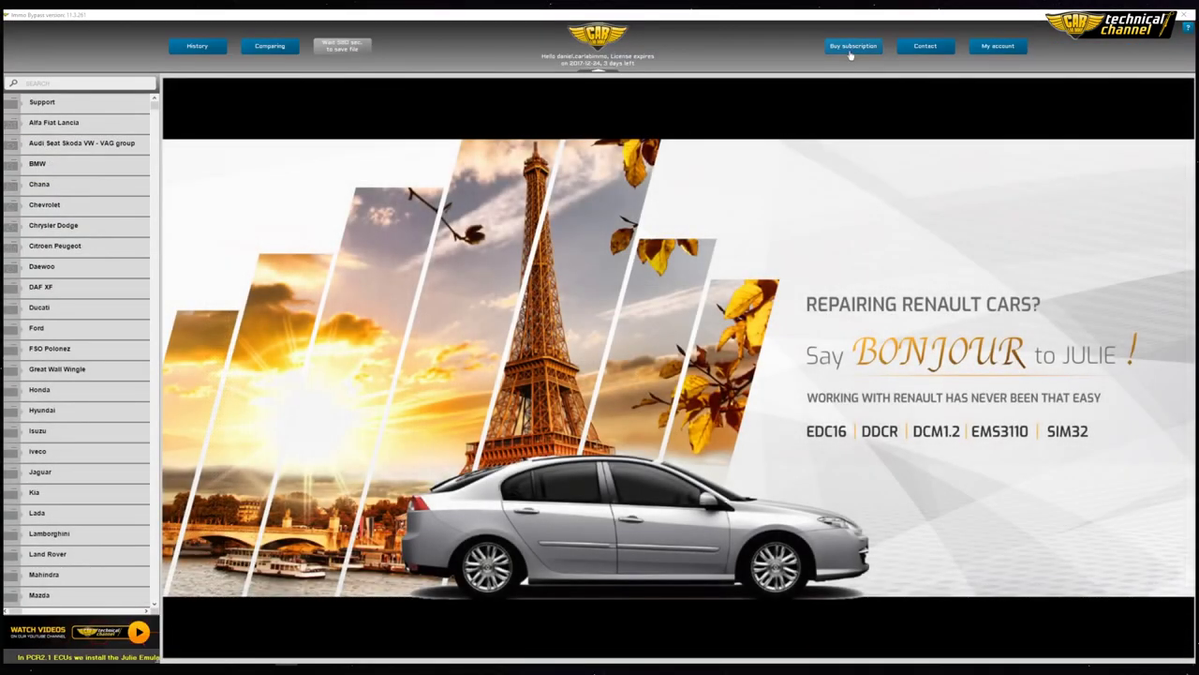
Step: Glance at the subscription purchase page, close it, and show the support contact details
{"action": "left_click", "coordinate": [852, 47]}
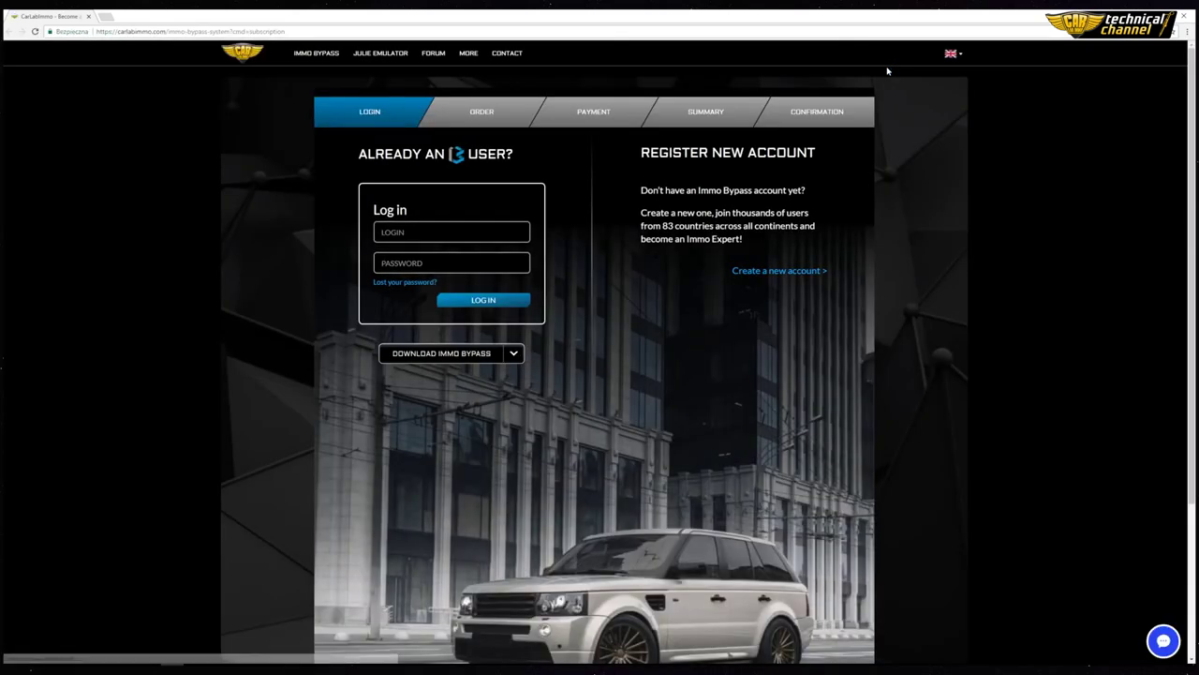
{"action": "left_click", "coordinate": [1185, 16]}
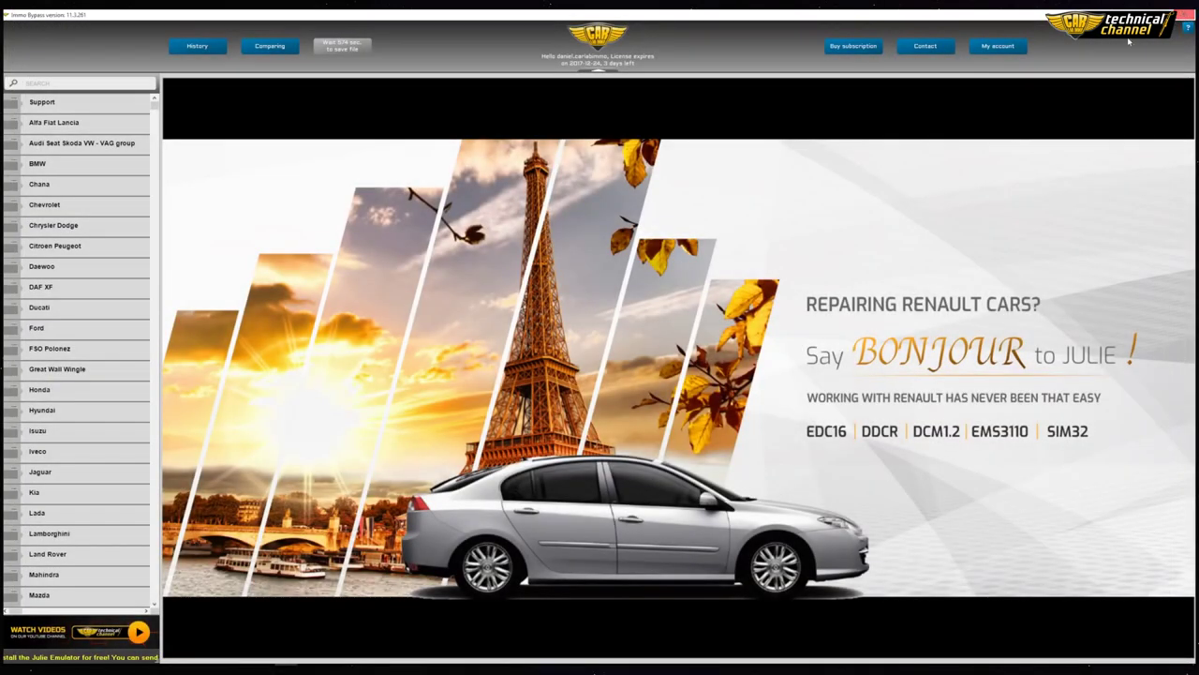
{"action": "left_click", "coordinate": [945, 49]}
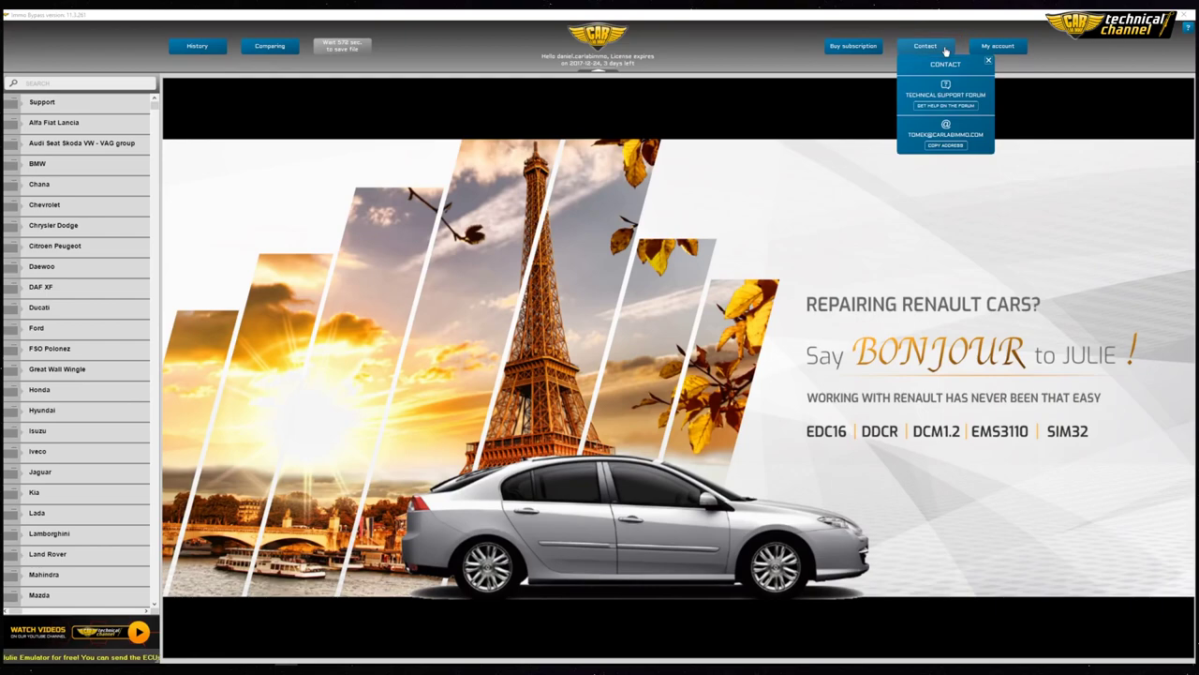
Step: Browse the CarLabImmo technical support forum topic list in Chrome, then close it
{"action": "left_click", "coordinate": [951, 106]}
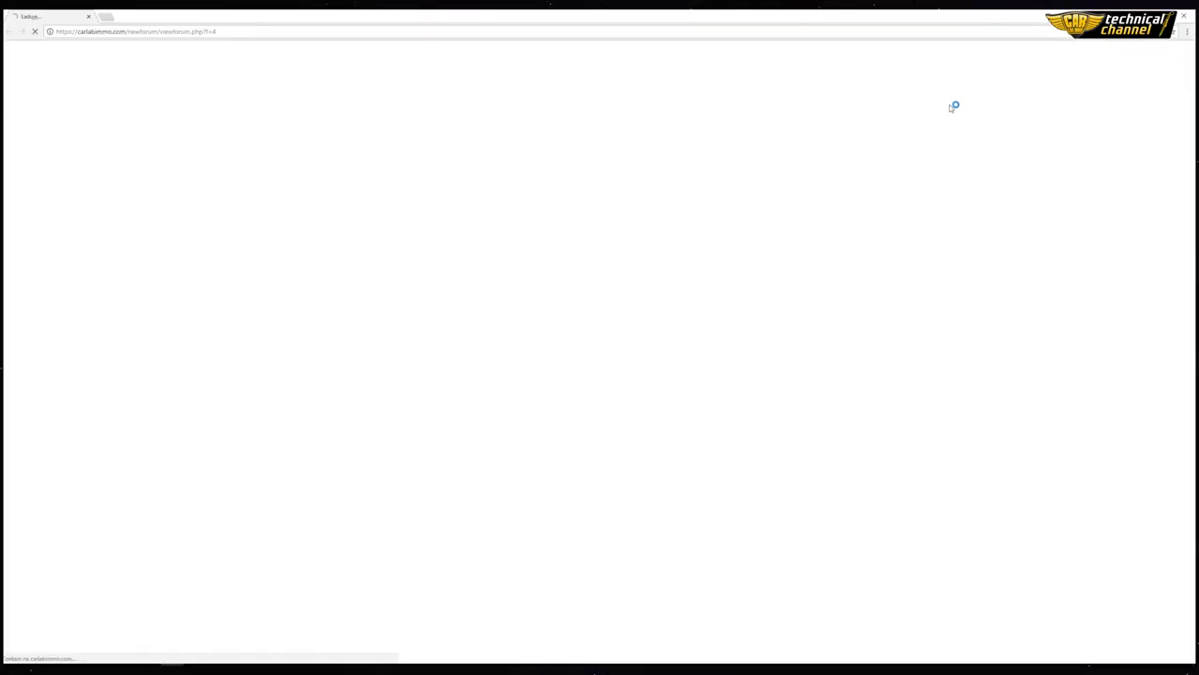
{"action": "scroll", "coordinate": [957, 228], "scroll_direction": "down", "scroll_amount": 2}
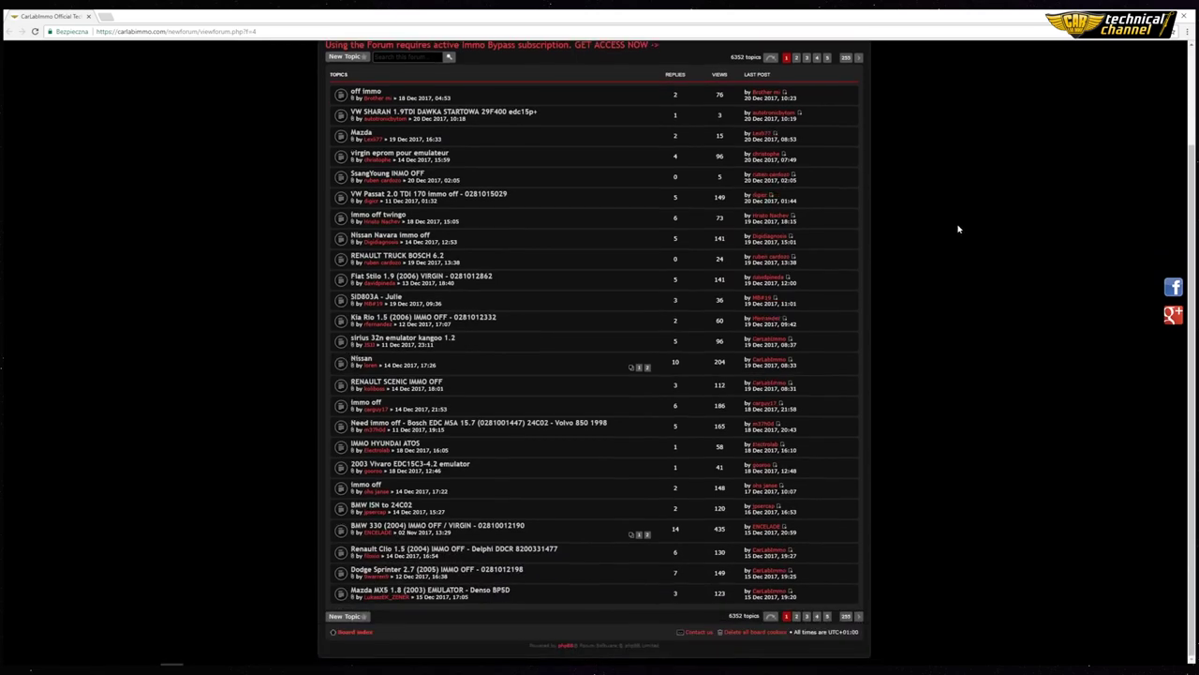
{"action": "scroll", "coordinate": [958, 229], "scroll_direction": "up", "scroll_amount": 2}
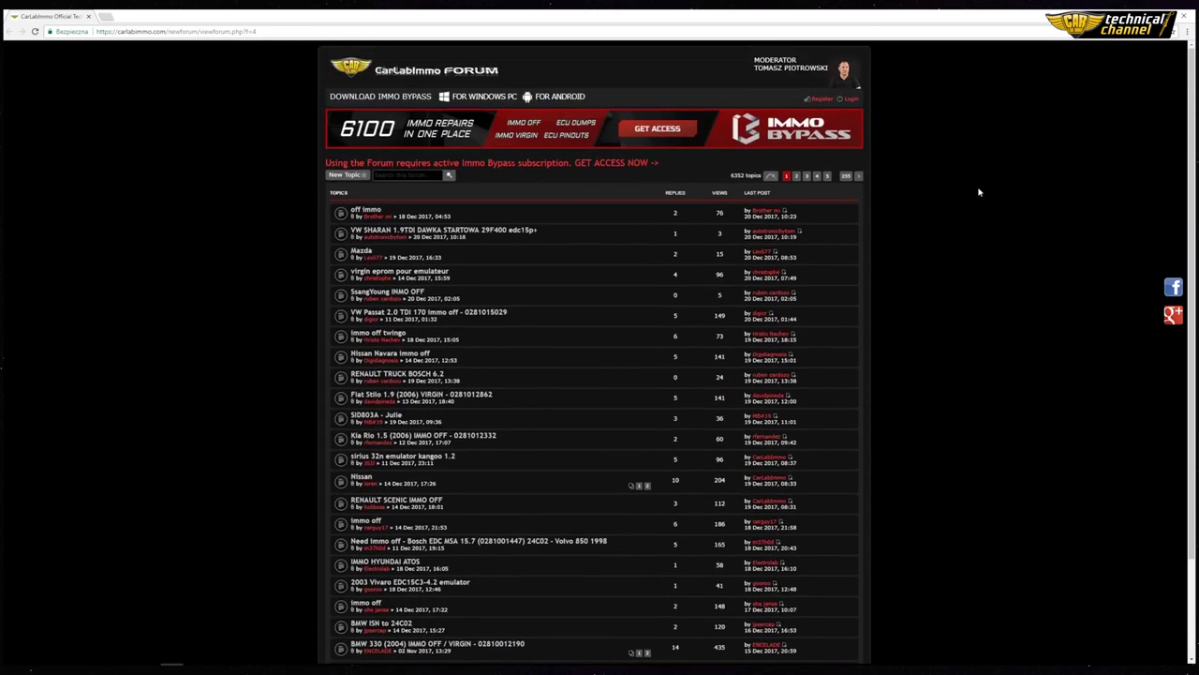
{"action": "left_click", "coordinate": [1184, 18]}
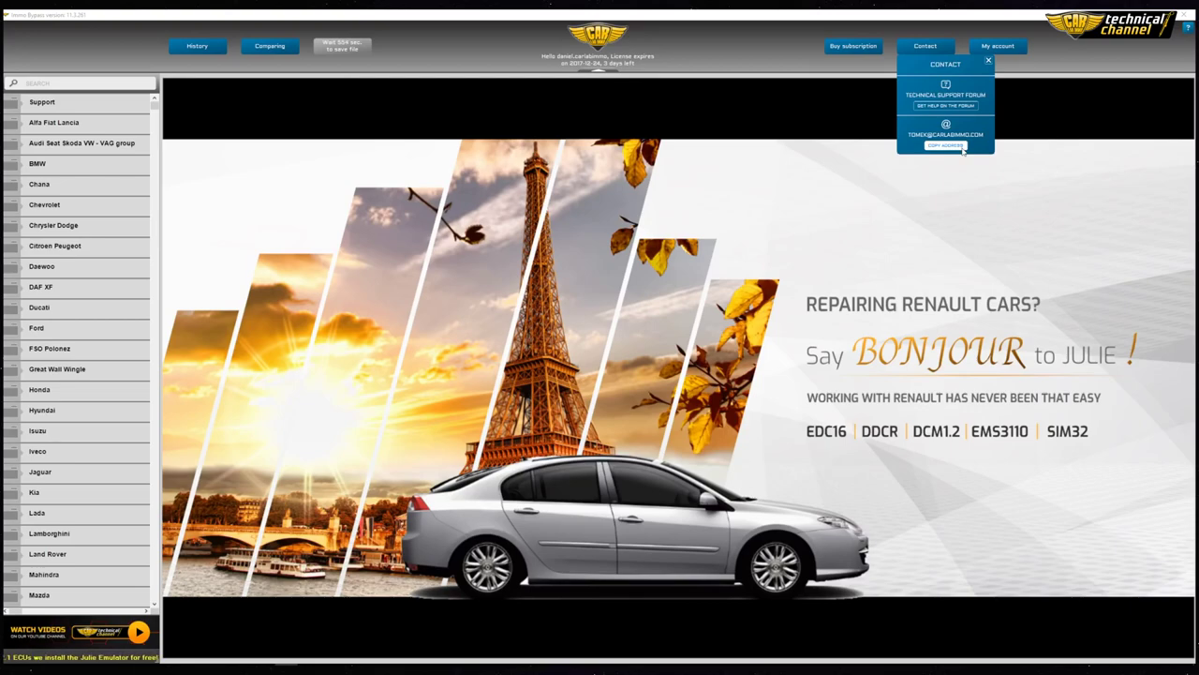
Step: Close the contact panel, visit the account page, and search the files for 'ms43'
{"action": "left_click", "coordinate": [988, 62]}
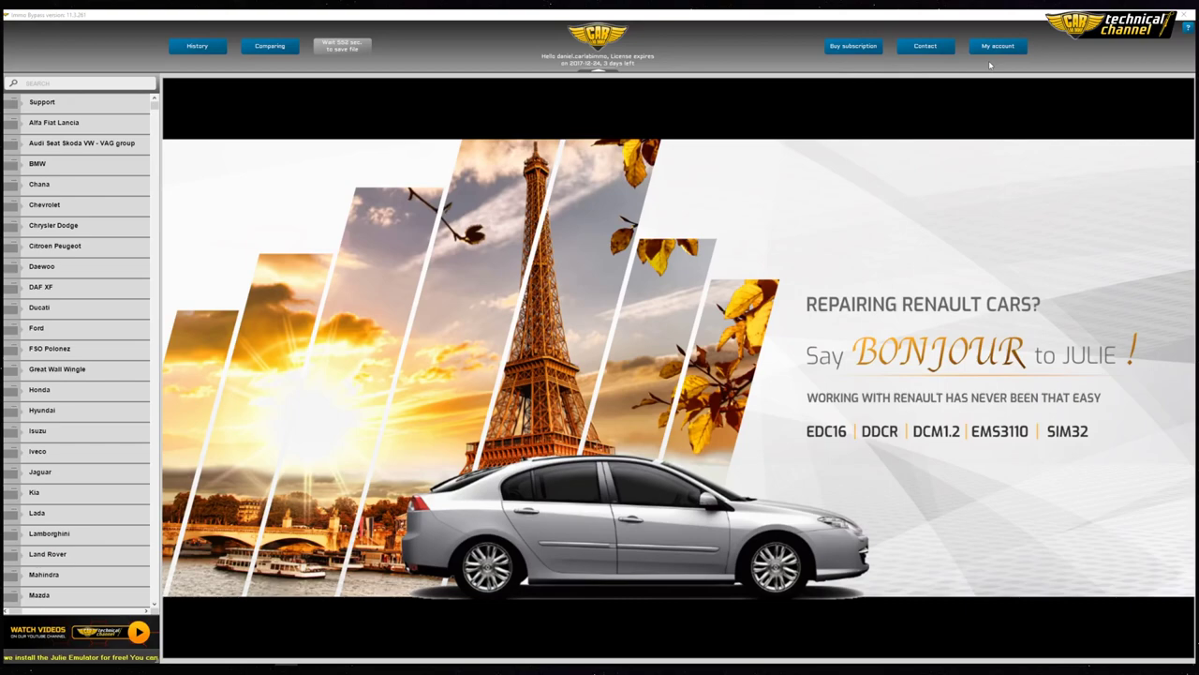
{"action": "left_click", "coordinate": [996, 47]}
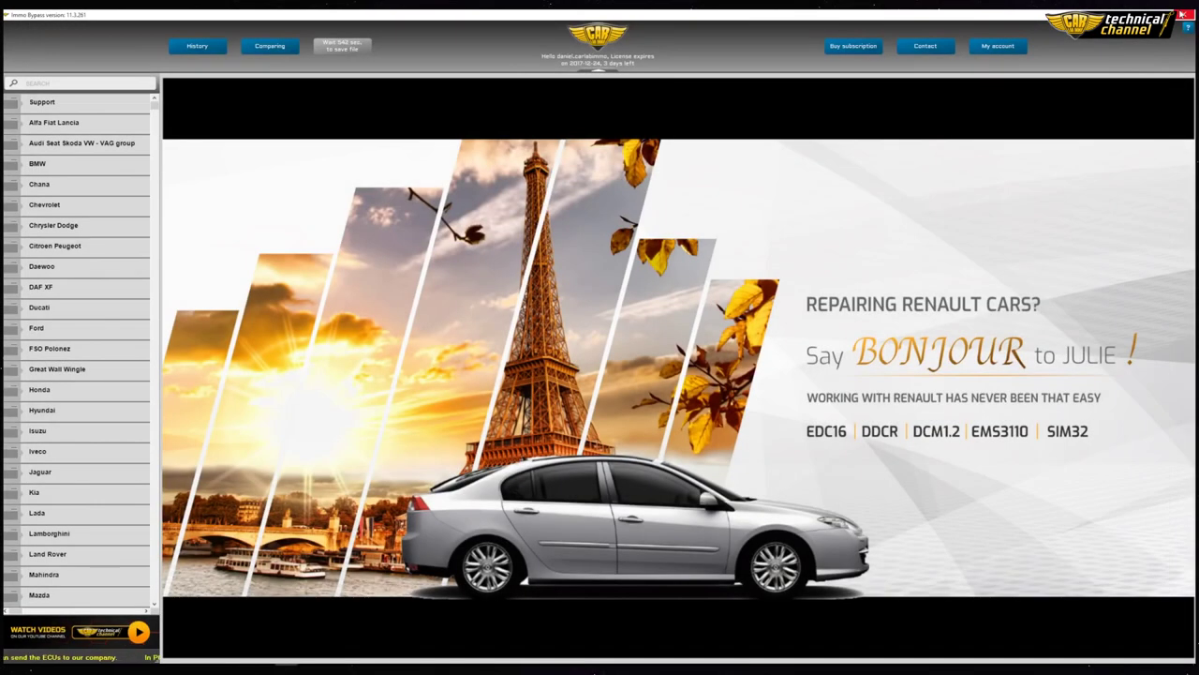
{"action": "left_click", "coordinate": [100, 82]}
{"action": "type", "text": "ms43"}
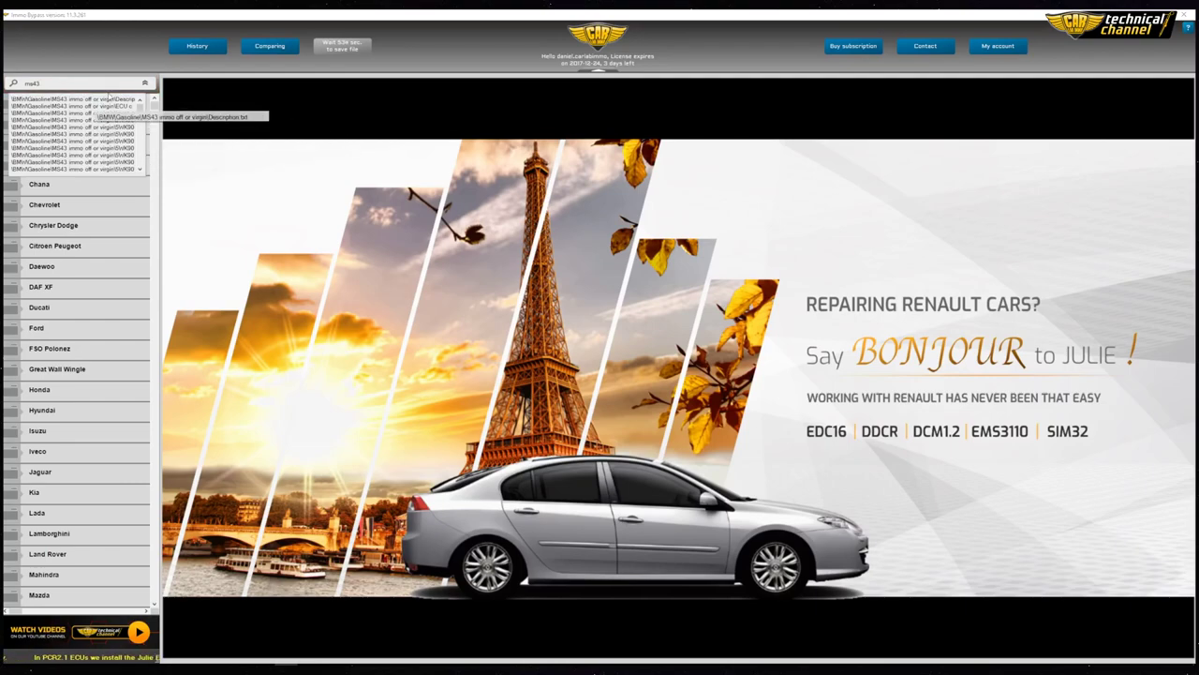
{"action": "left_click", "coordinate": [145, 83]}
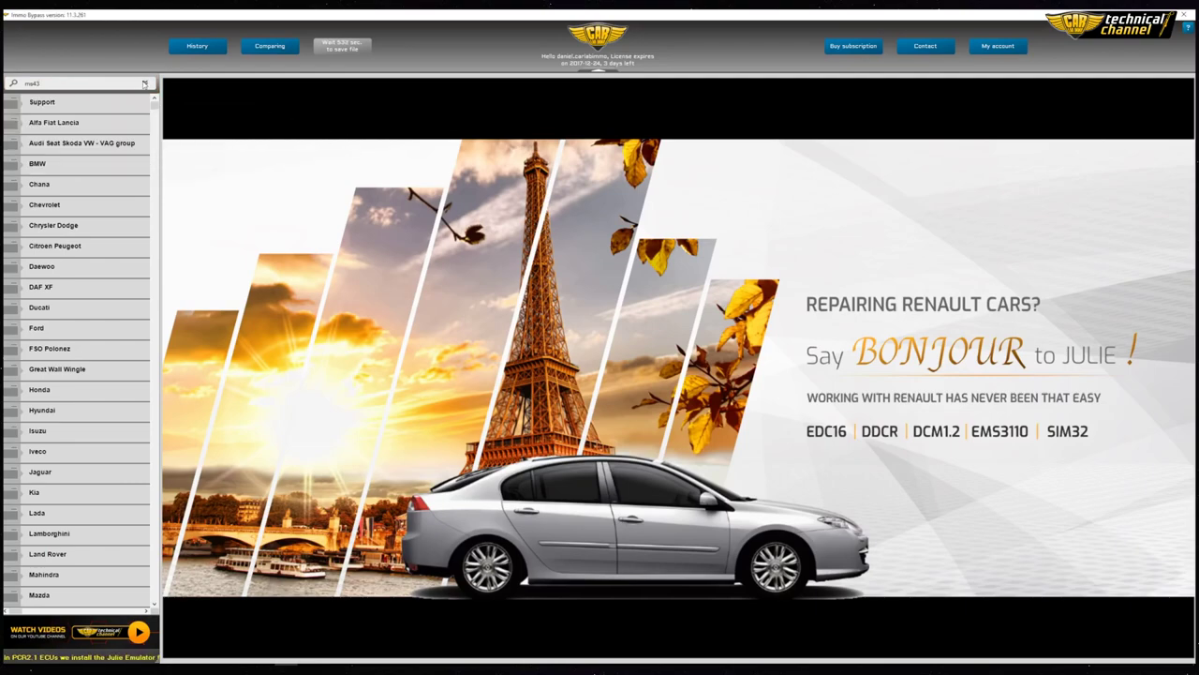
{"action": "scroll", "coordinate": [78, 188], "scroll_direction": "down", "scroll_amount": 5}
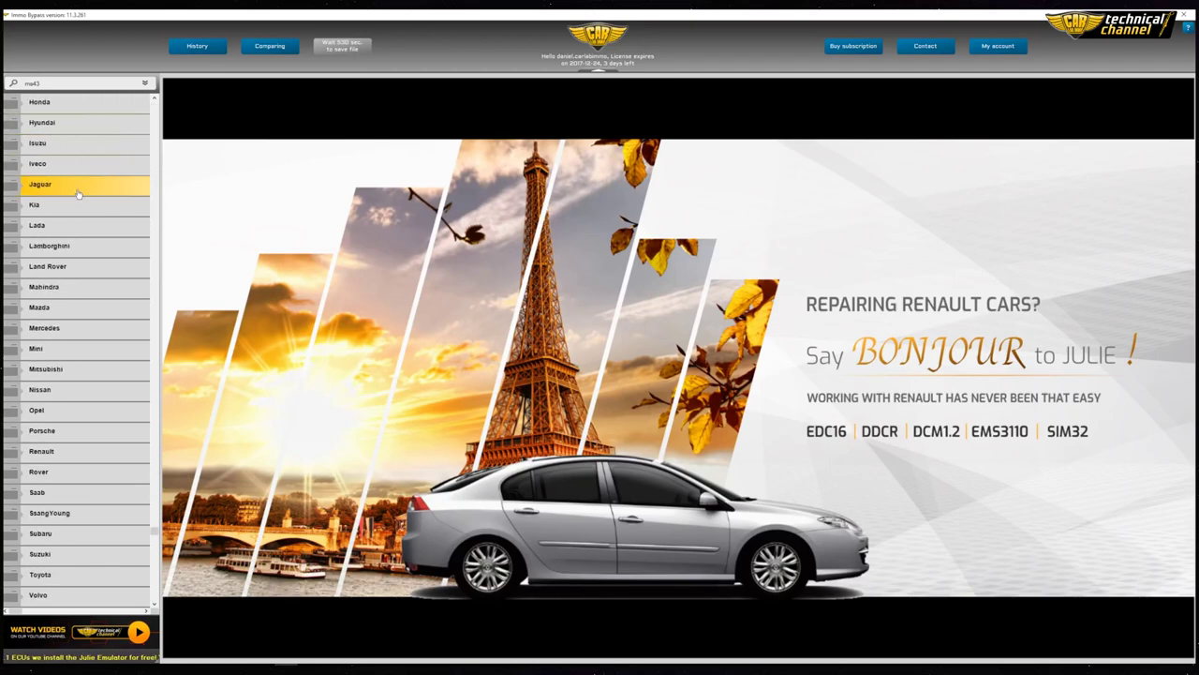
{"action": "scroll", "coordinate": [79, 194], "scroll_direction": "down", "scroll_amount": 1}
{"action": "scroll", "coordinate": [79, 194], "scroll_direction": "up", "scroll_amount": 5}
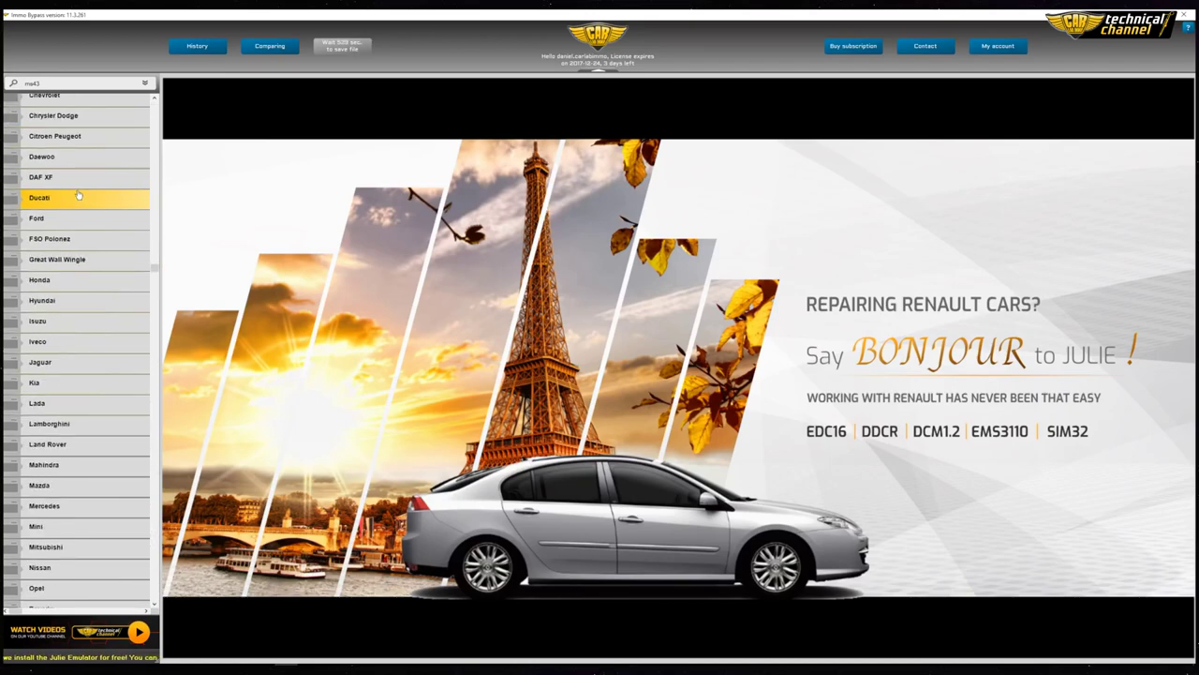
{"action": "scroll", "coordinate": [79, 194], "scroll_direction": "up", "scroll_amount": 1}
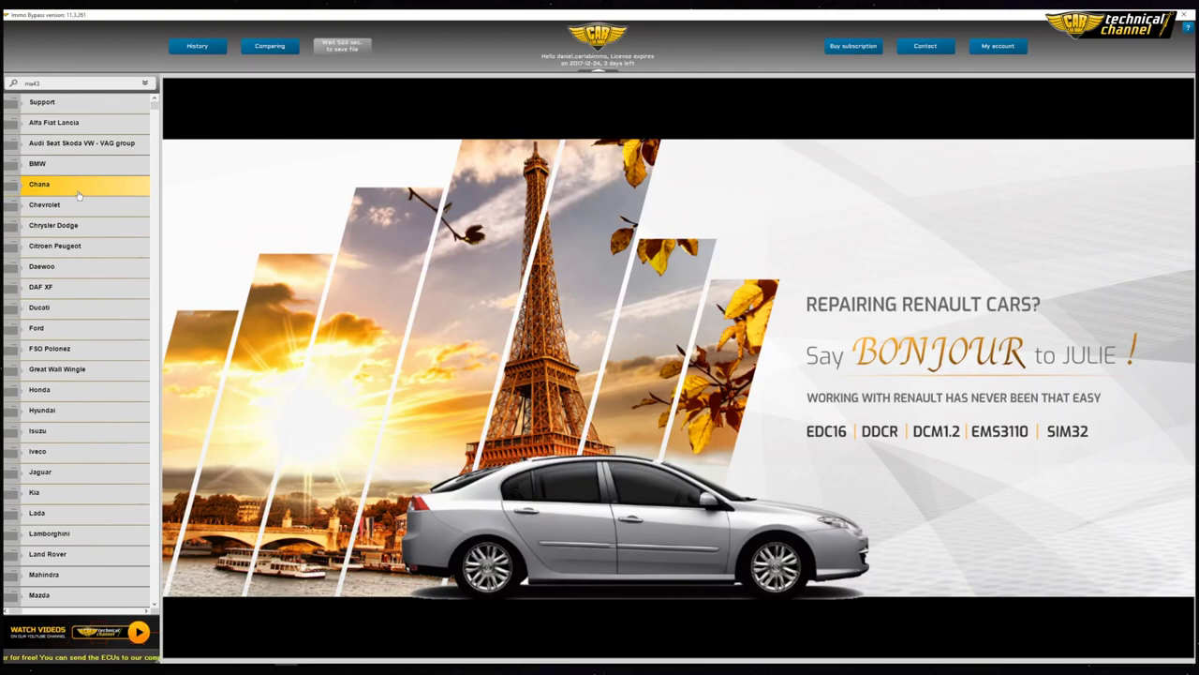
Step: Peek into the Support folder's 15.12.2017 T1 subfolder, then return to the brand list
{"action": "left_click", "coordinate": [83, 107]}
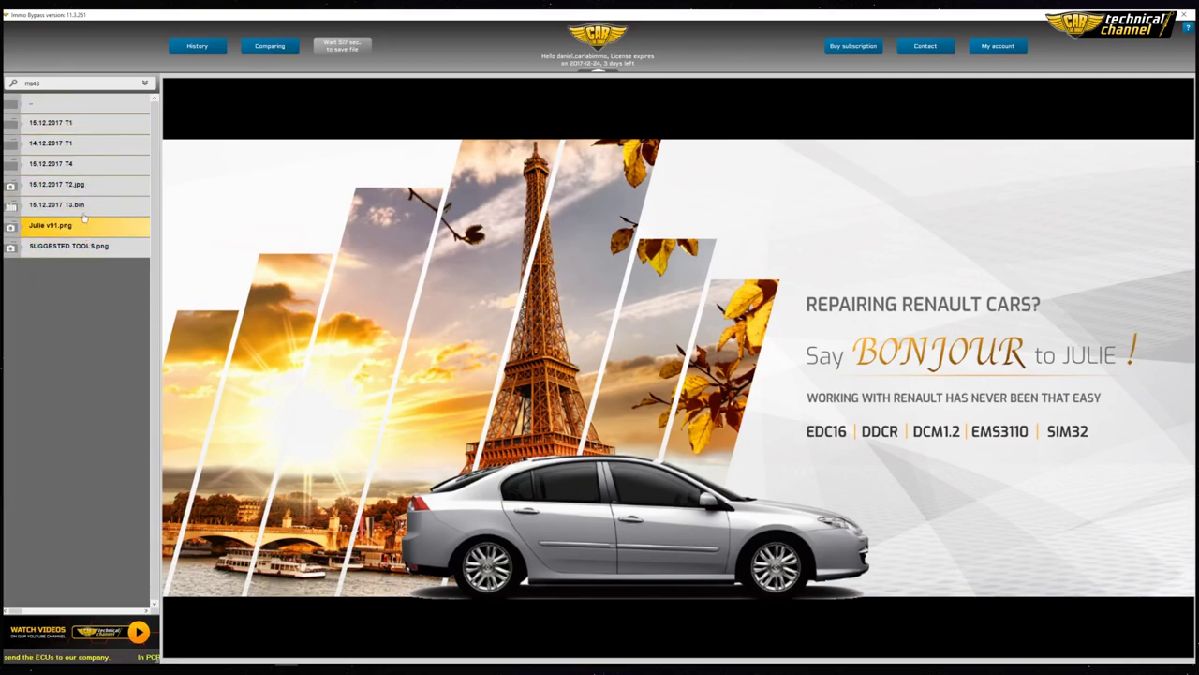
{"action": "left_click", "coordinate": [82, 123]}
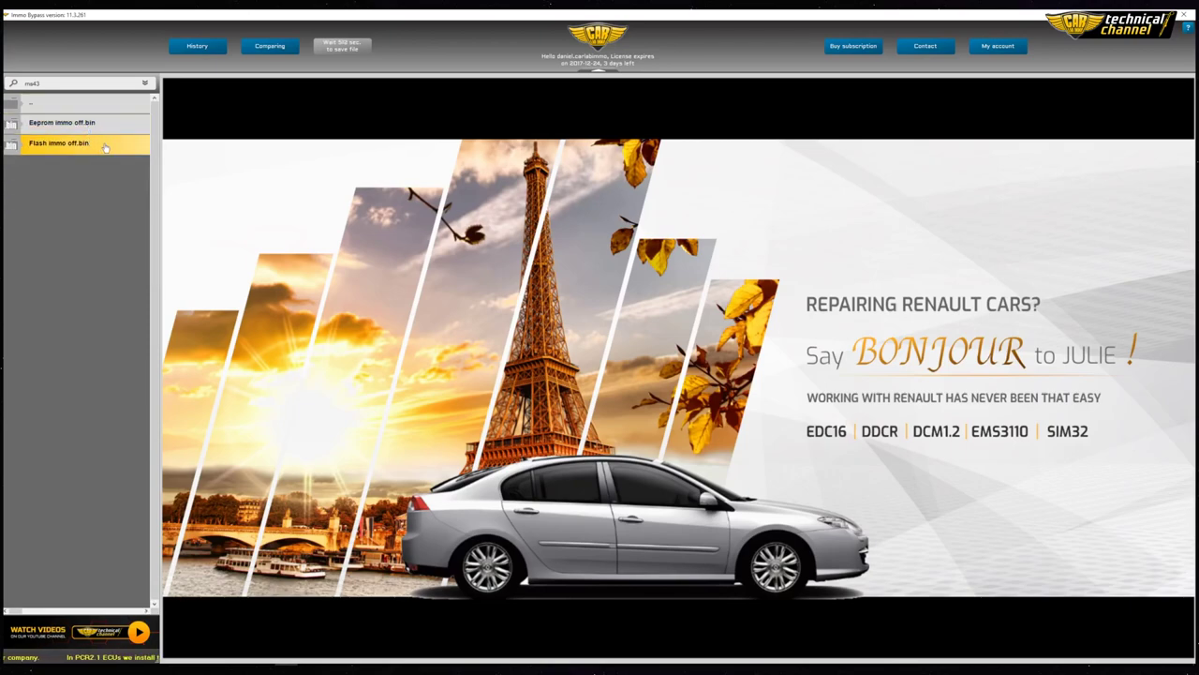
{"action": "left_click", "coordinate": [100, 107]}
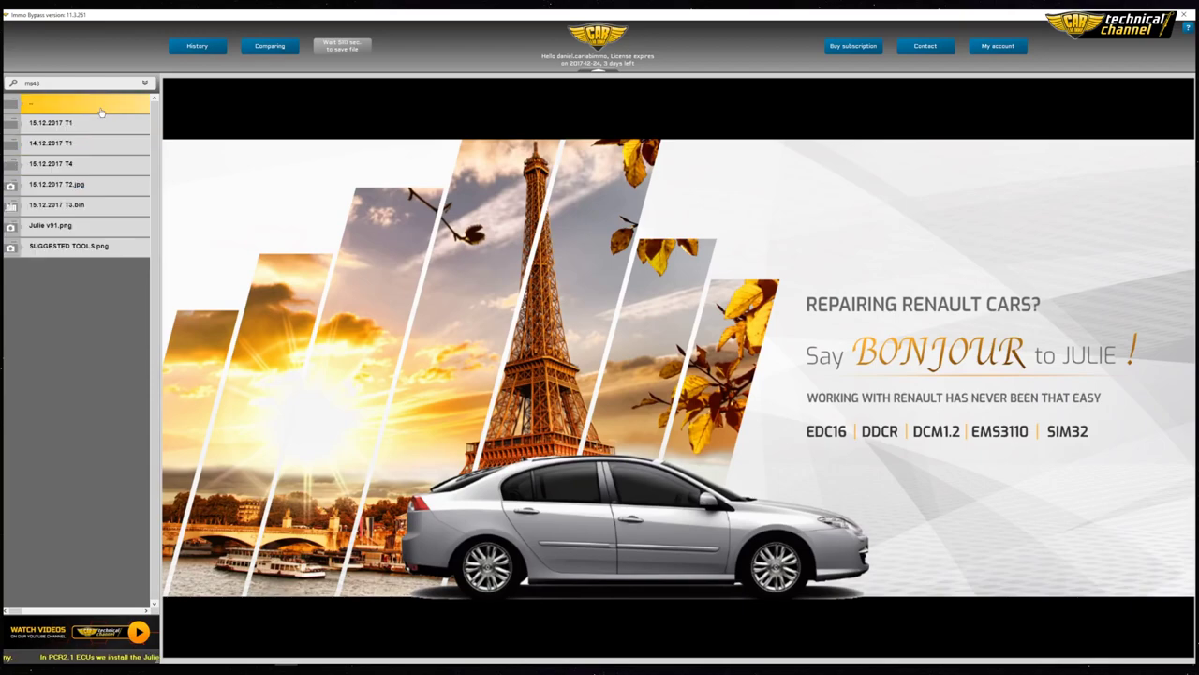
{"action": "left_click", "coordinate": [100, 110]}
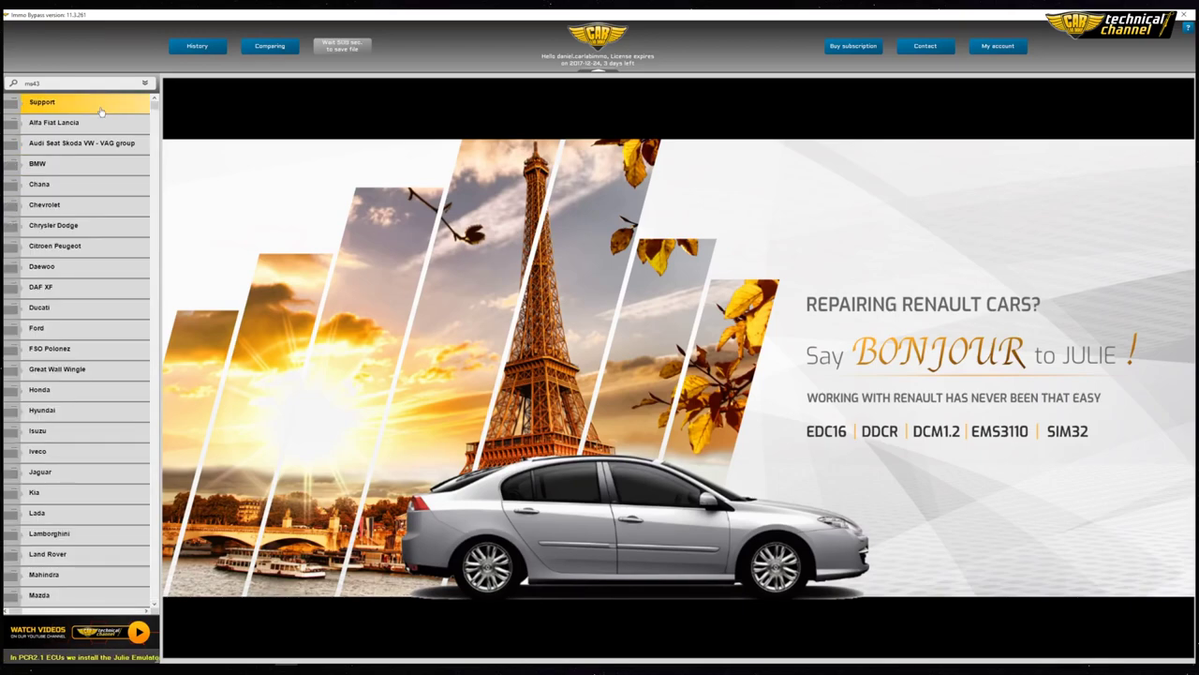
Step: Open BMW > ECU > MS43 immo off or virgin and read its Description.txt
{"action": "left_click", "coordinate": [110, 171]}
{"action": "left_click", "coordinate": [100, 209]}
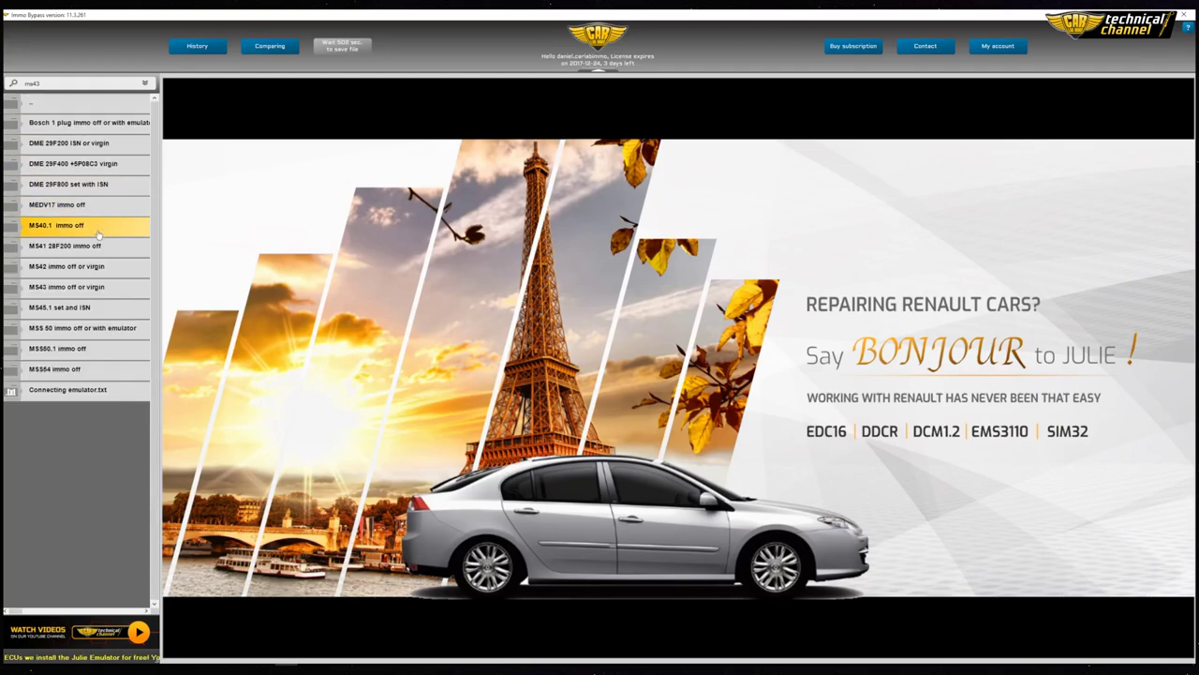
{"action": "left_click", "coordinate": [95, 287]}
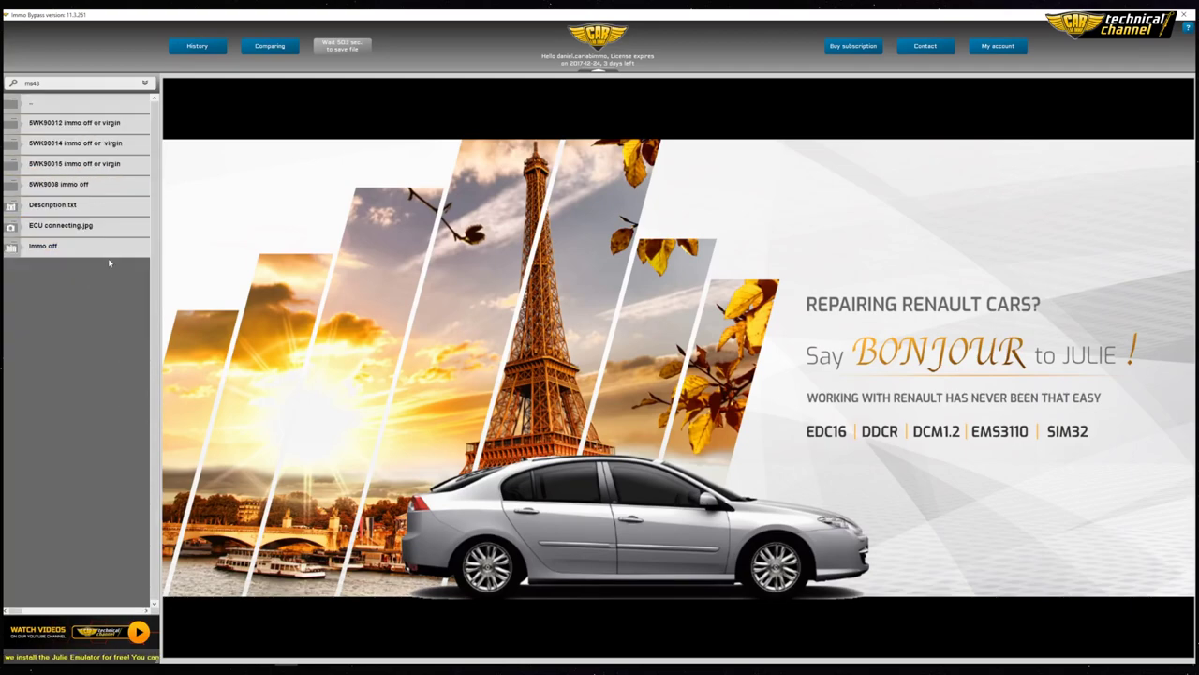
{"action": "left_click", "coordinate": [103, 208]}
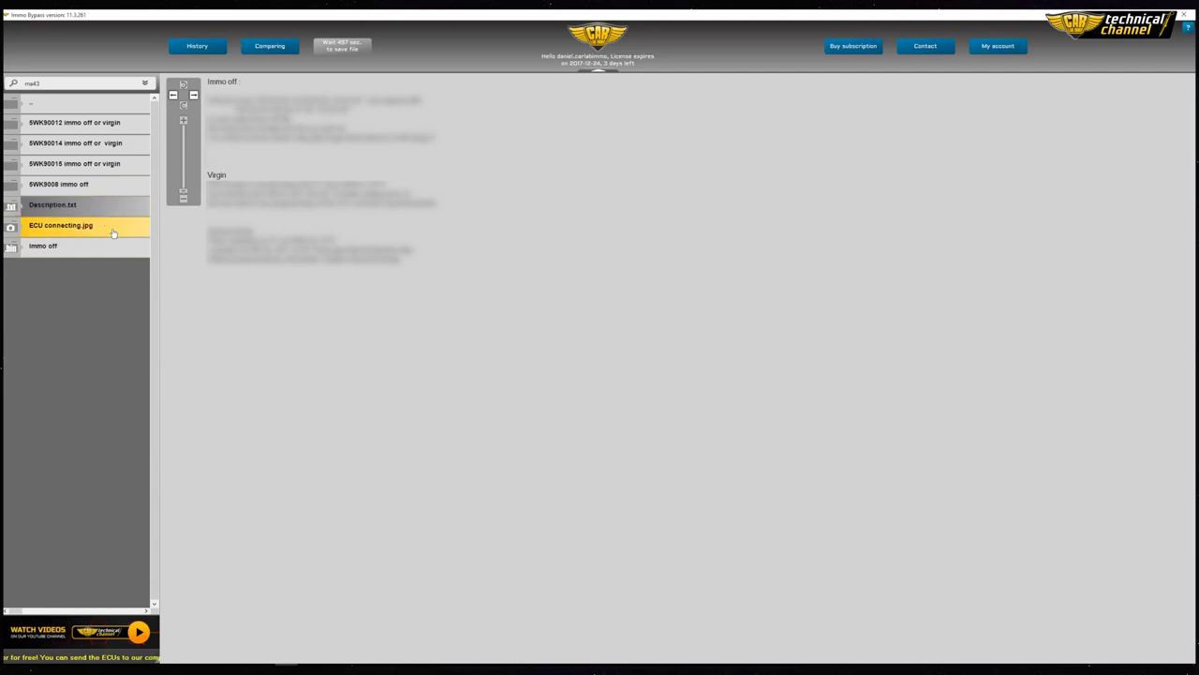
Step: Open the ECU connecting.jpg wiring diagram and zoom in and back out
{"action": "left_click", "coordinate": [113, 232]}
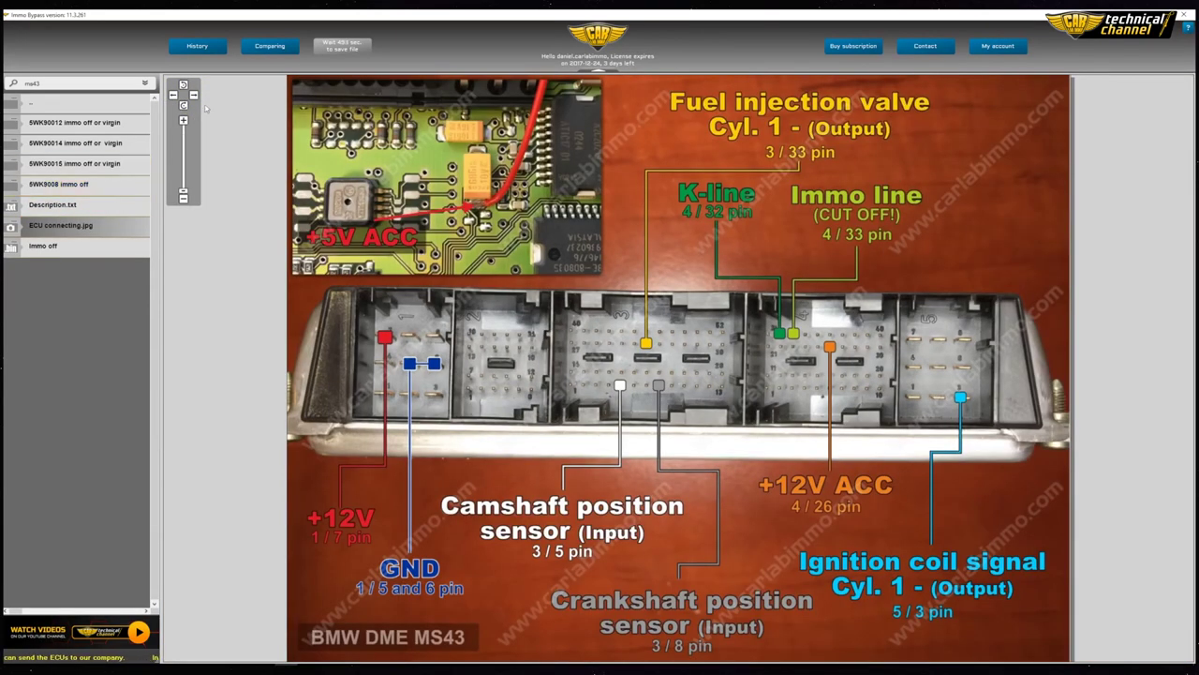
{"action": "scroll", "coordinate": [184, 128], "scroll_direction": "up", "scroll_amount": 5}
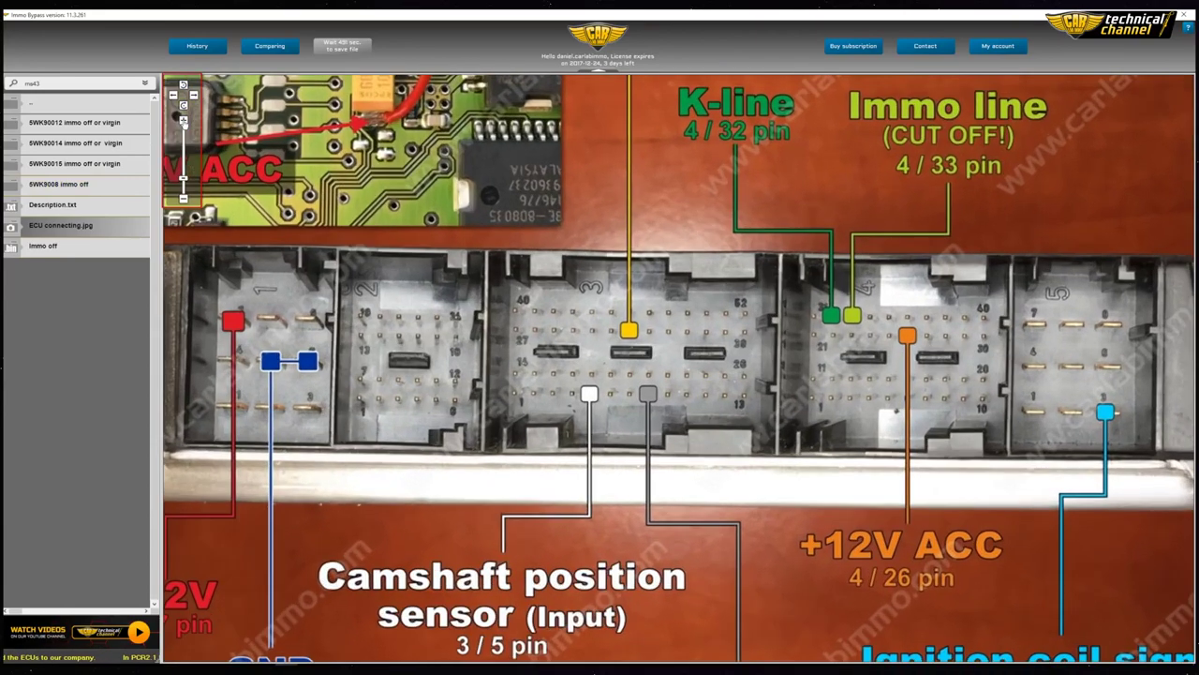
{"action": "scroll", "coordinate": [183, 125], "scroll_direction": "up", "scroll_amount": 1}
{"action": "scroll", "coordinate": [186, 130], "scroll_direction": "up", "scroll_amount": 3}
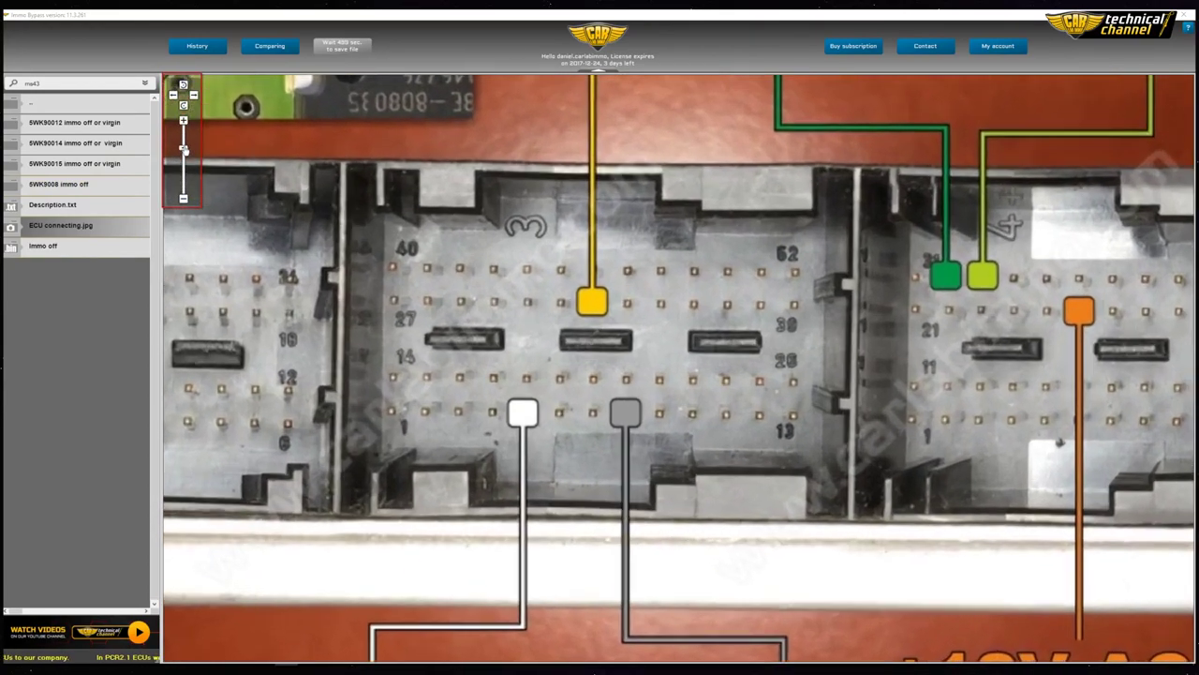
{"action": "left_click_drag", "start_coordinate": [187, 132], "coordinate": [195, 216]}
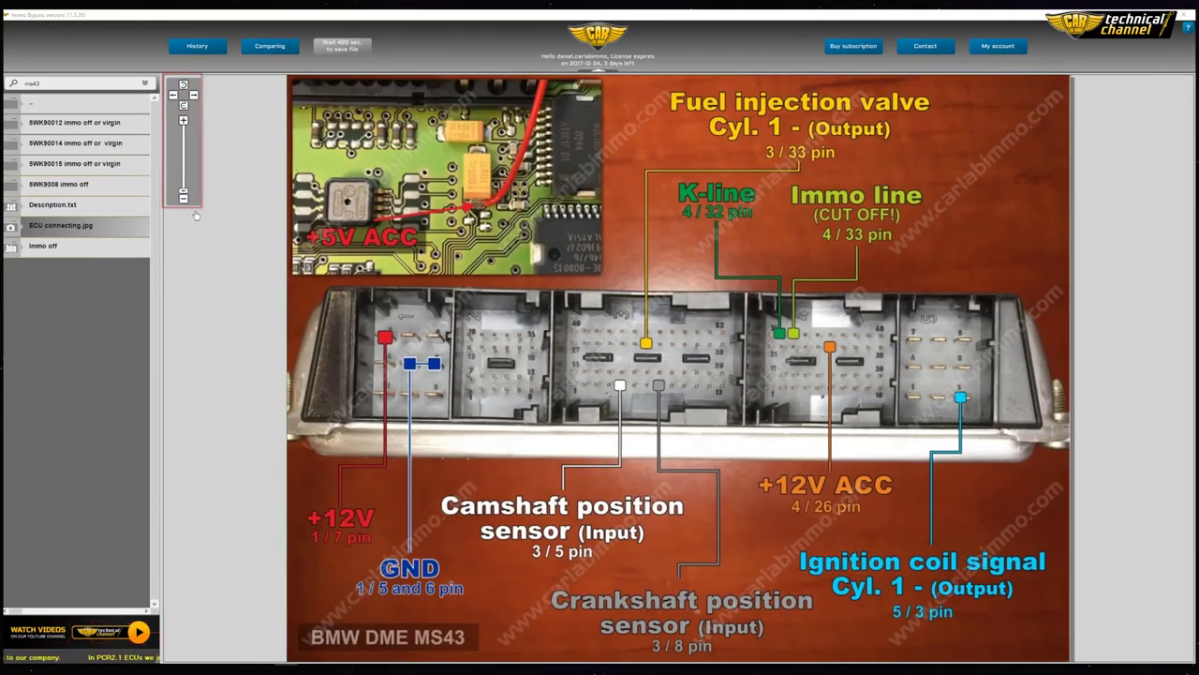
Step: Fit and rotate the diagram, then read the 5WK9008 immo off folder's Description.txt
{"action": "left_click", "coordinate": [185, 106]}
{"action": "left_click", "coordinate": [185, 106]}
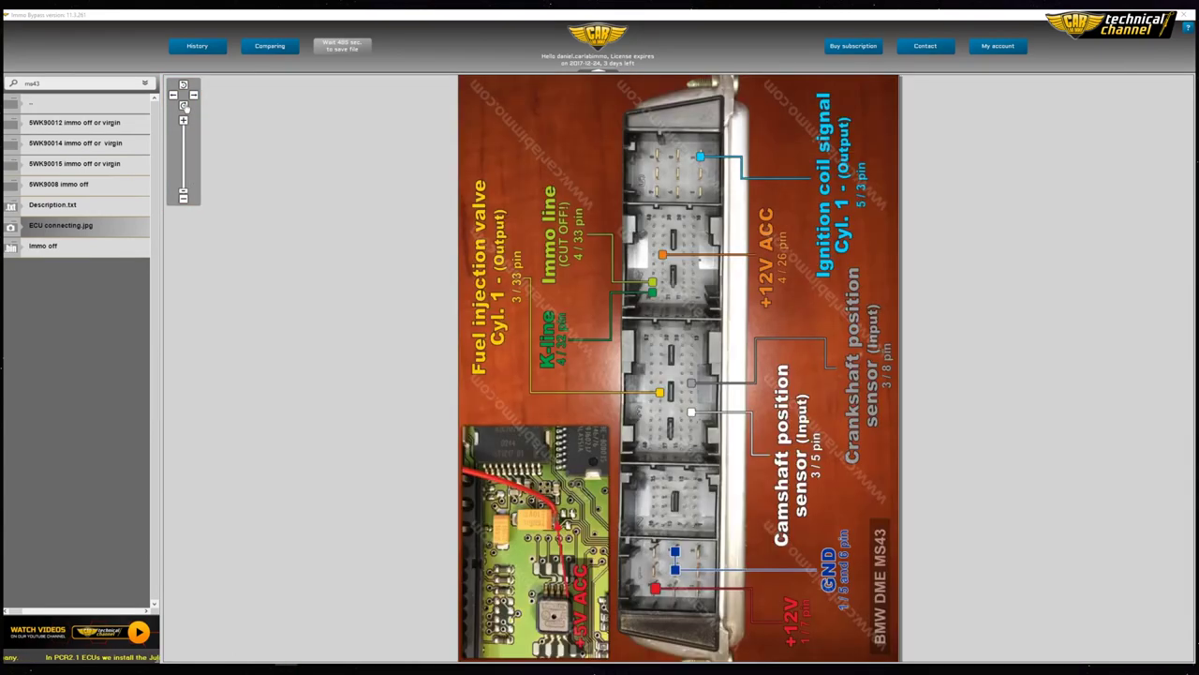
{"action": "left_click", "coordinate": [185, 106]}
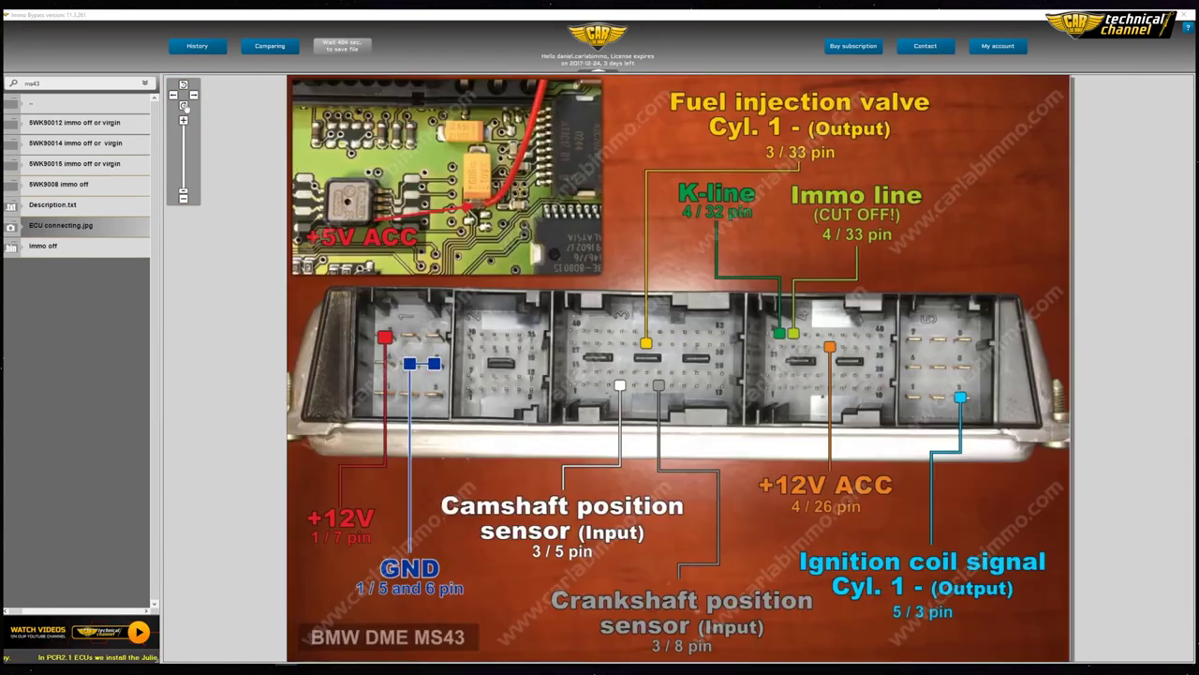
{"action": "left_click", "coordinate": [113, 193]}
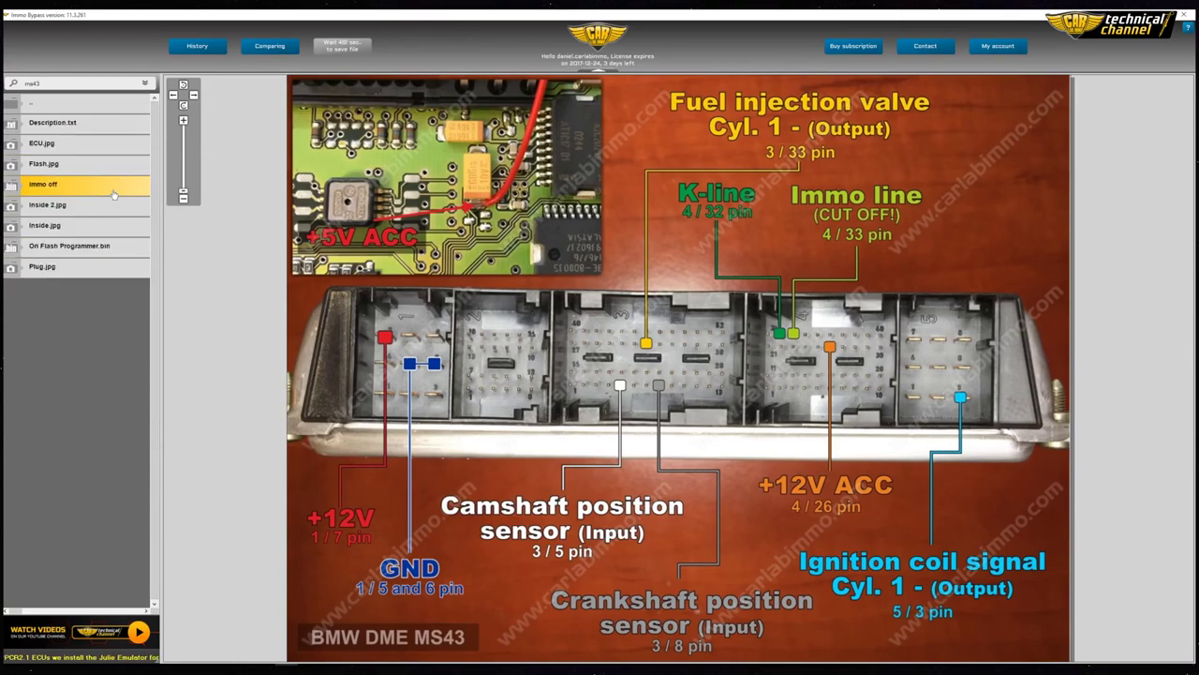
{"action": "left_click", "coordinate": [87, 124]}
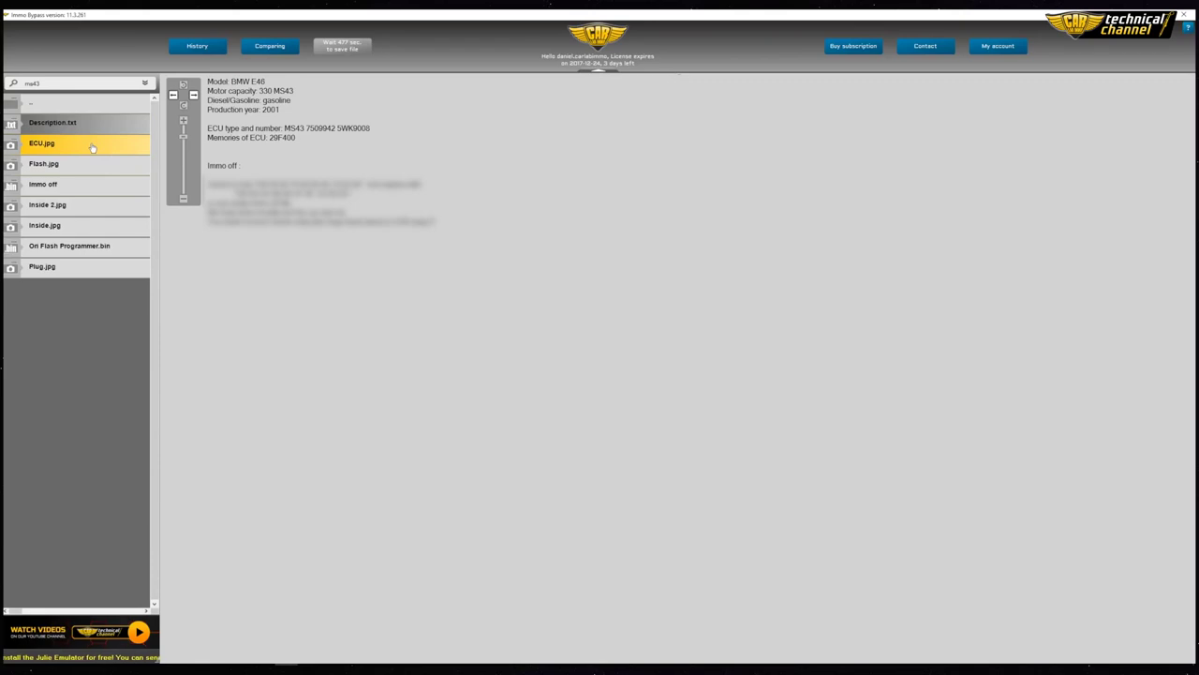
Step: View the 5WK9008 photos ECU.jpg, Flash.jpg, Inside.jpg and Inside 2.jpg, briefly enlarging one full-window
{"action": "left_click", "coordinate": [92, 146]}
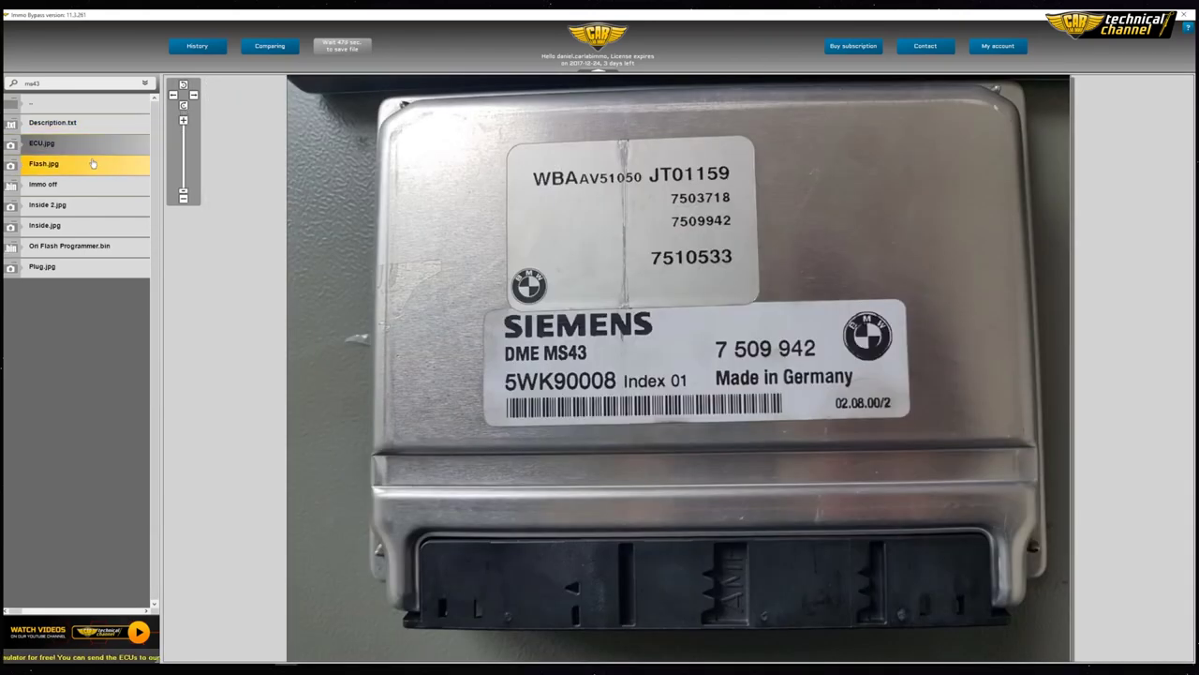
{"action": "left_click", "coordinate": [93, 165]}
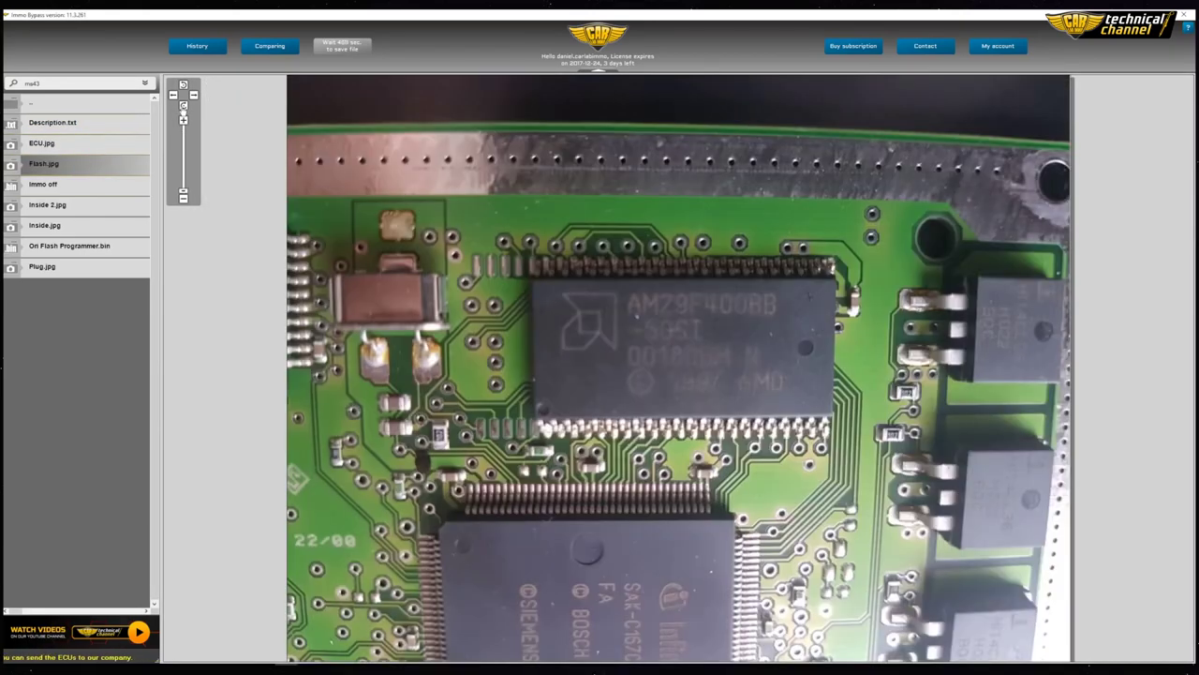
{"action": "left_click", "coordinate": [108, 227]}
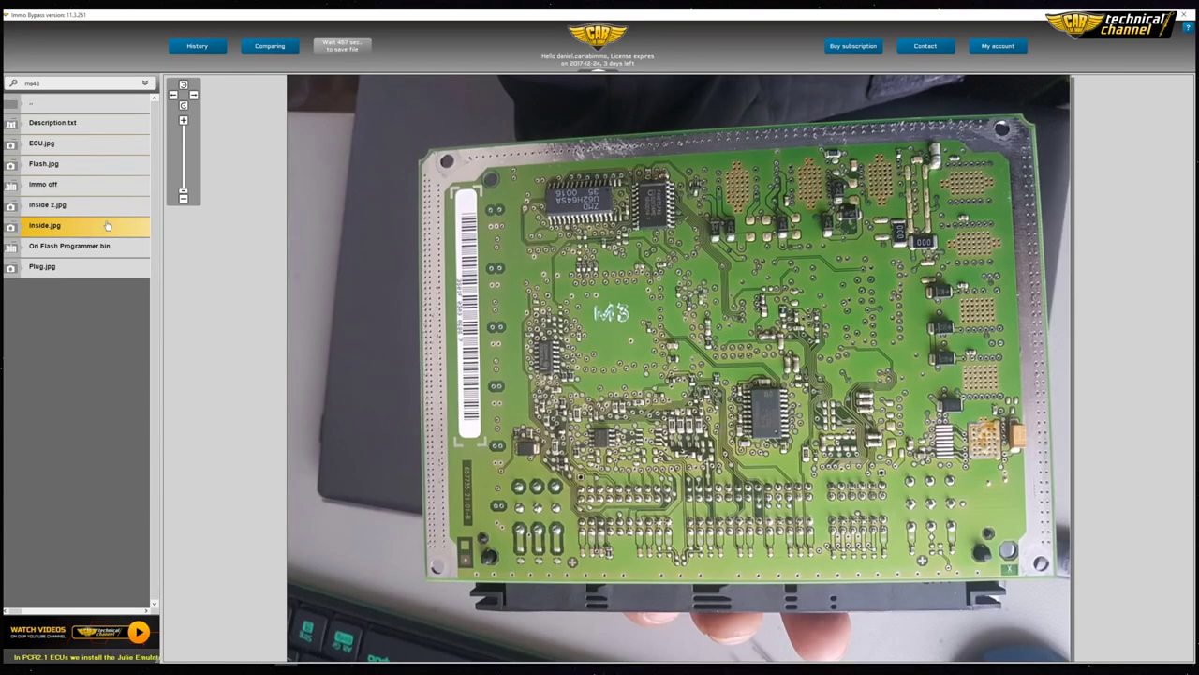
{"action": "left_click", "coordinate": [13, 130]}
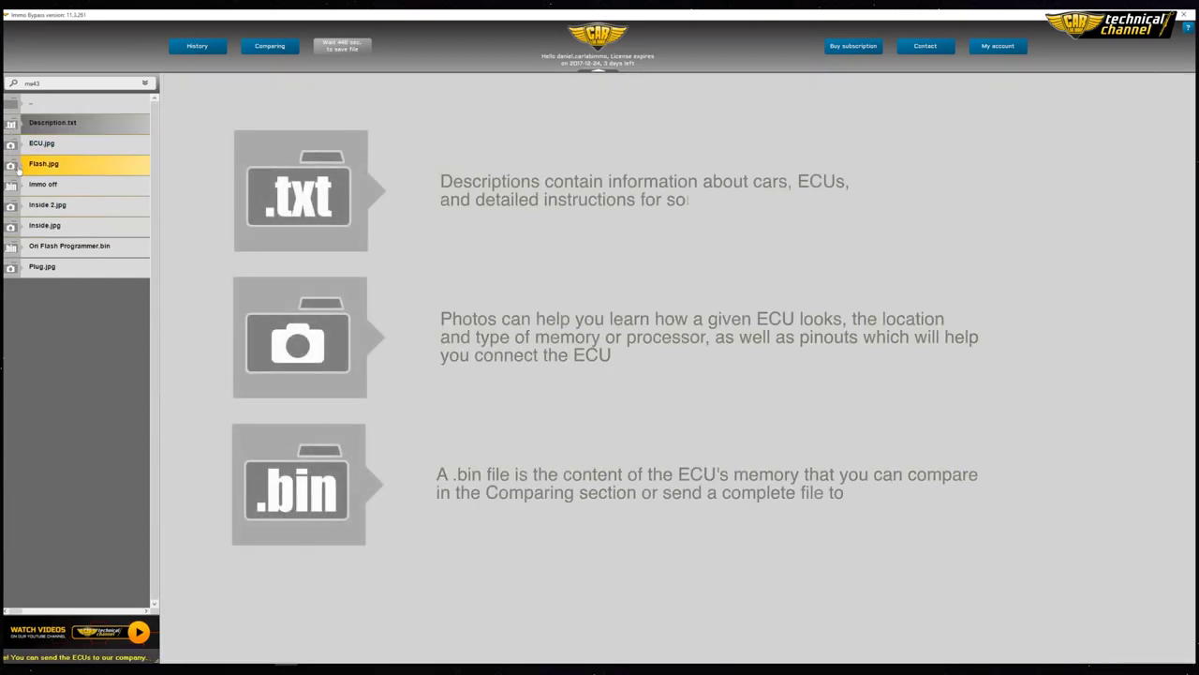
{"action": "left_click", "coordinate": [18, 167]}
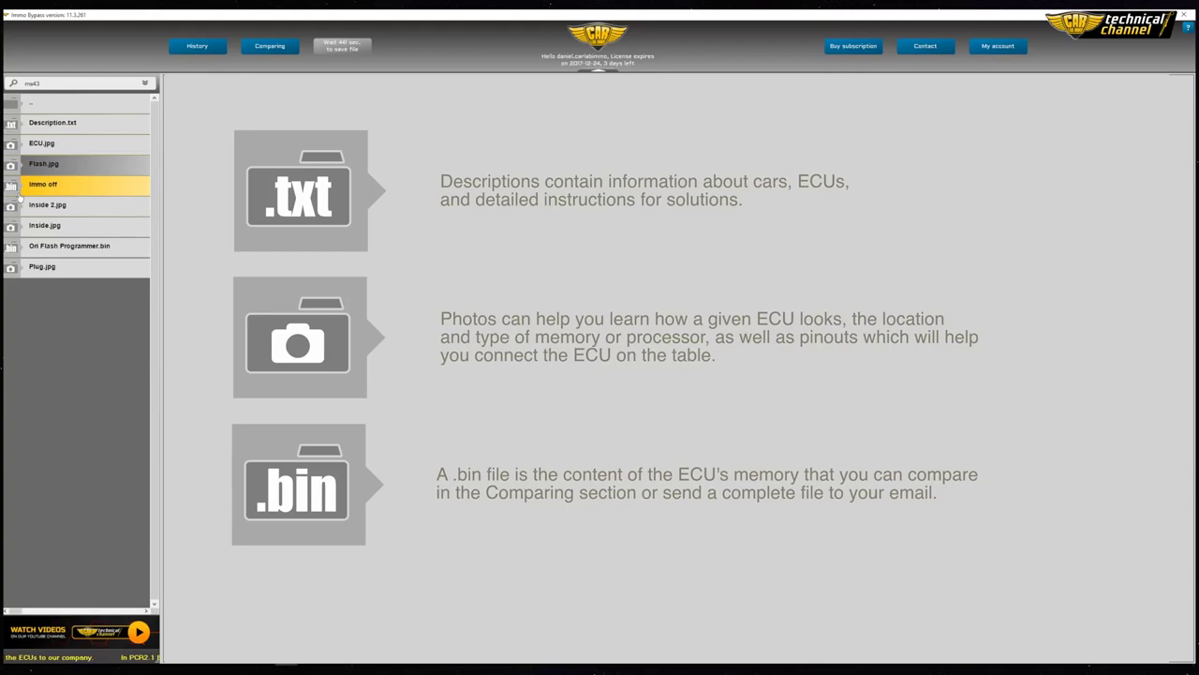
{"action": "left_click", "coordinate": [19, 193]}
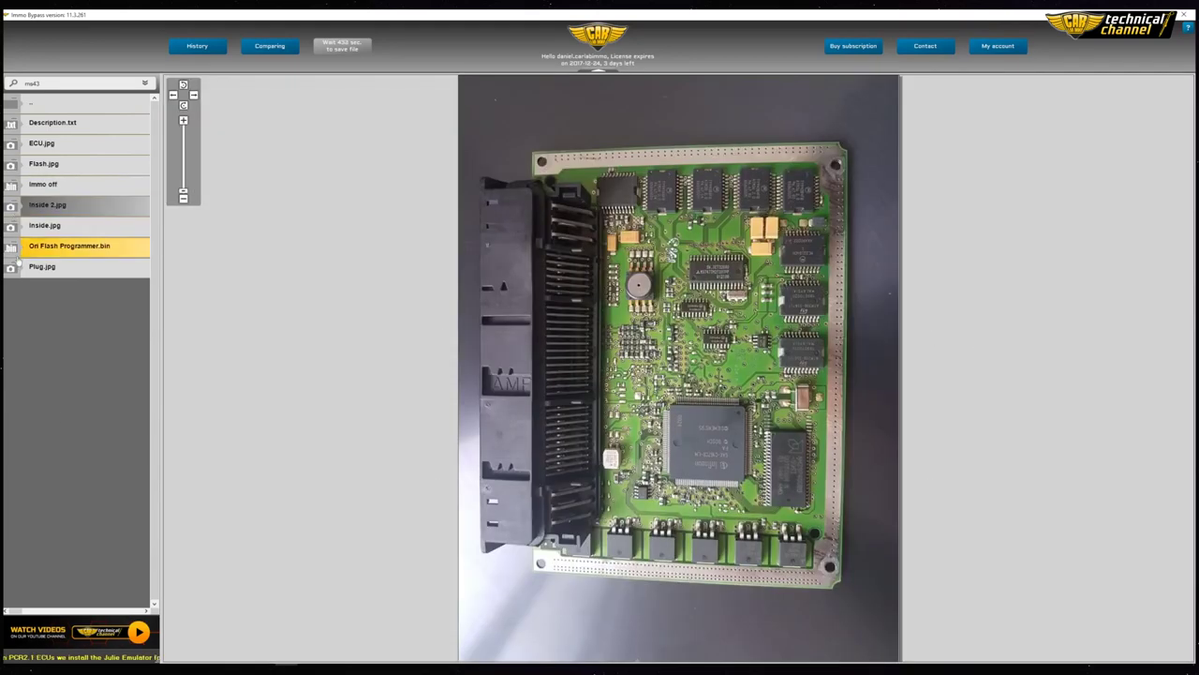
{"action": "left_click", "coordinate": [16, 212]}
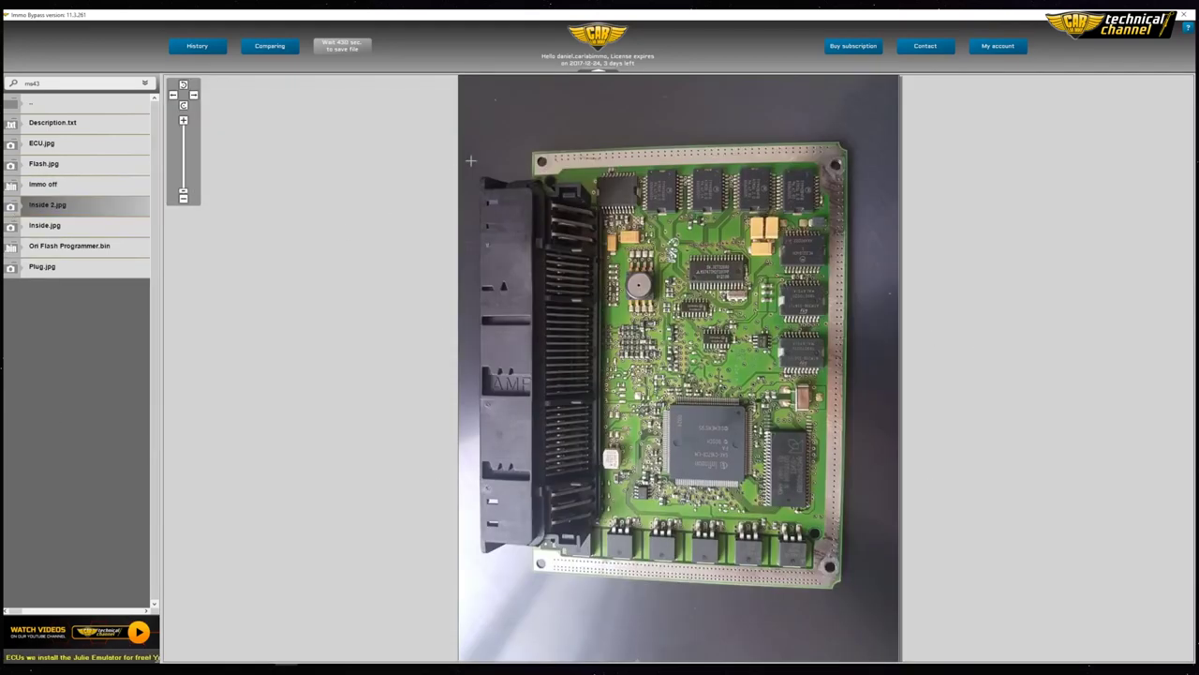
{"action": "double_click", "coordinate": [600, 70]}
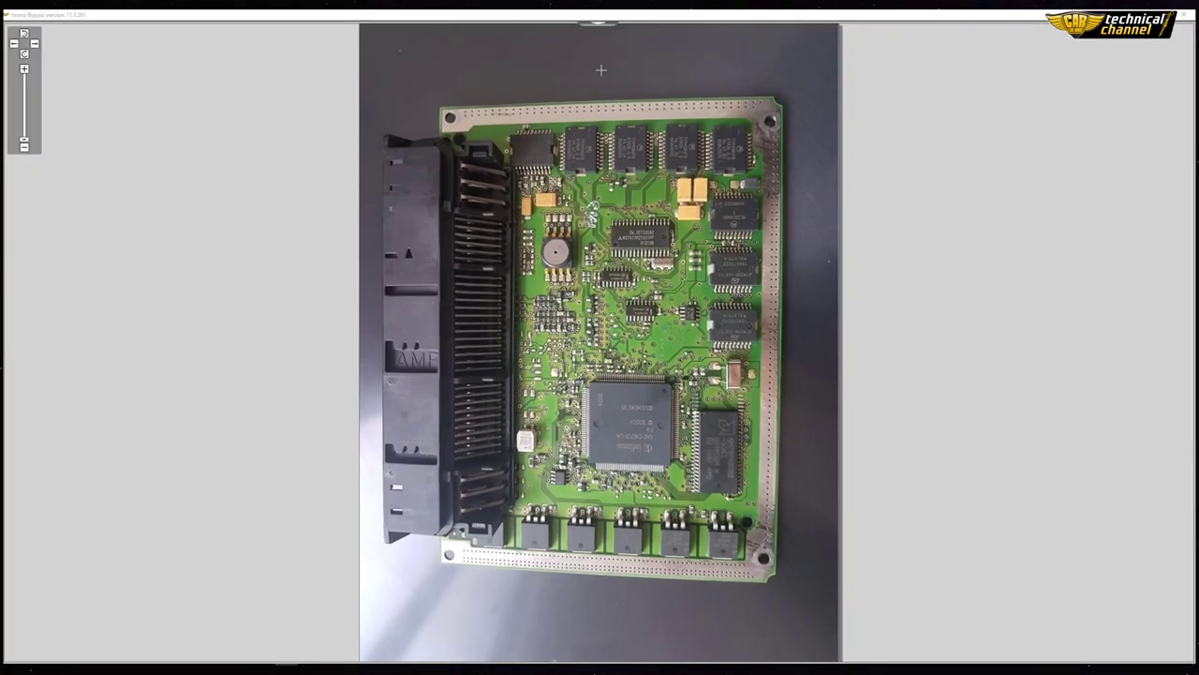
{"action": "left_click", "coordinate": [598, 22]}
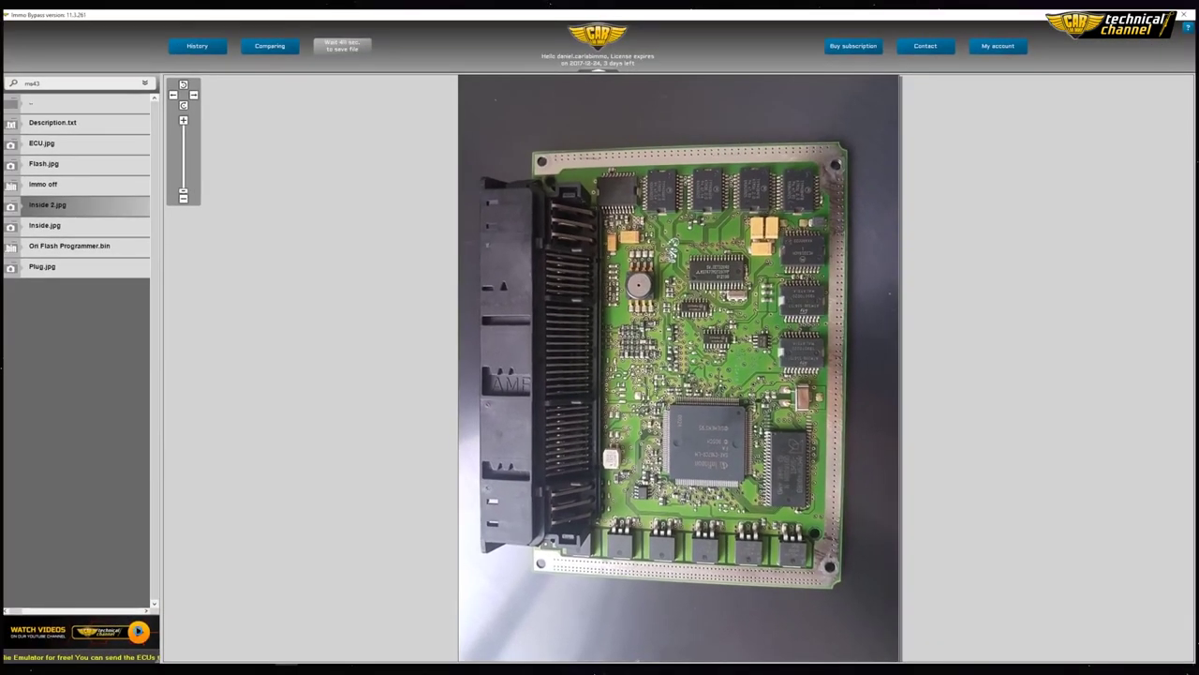
Step: Open the CarLabImmo YouTube channel from the Watch Videos banner and scroll its videos
{"action": "left_click", "coordinate": [319, 545]}
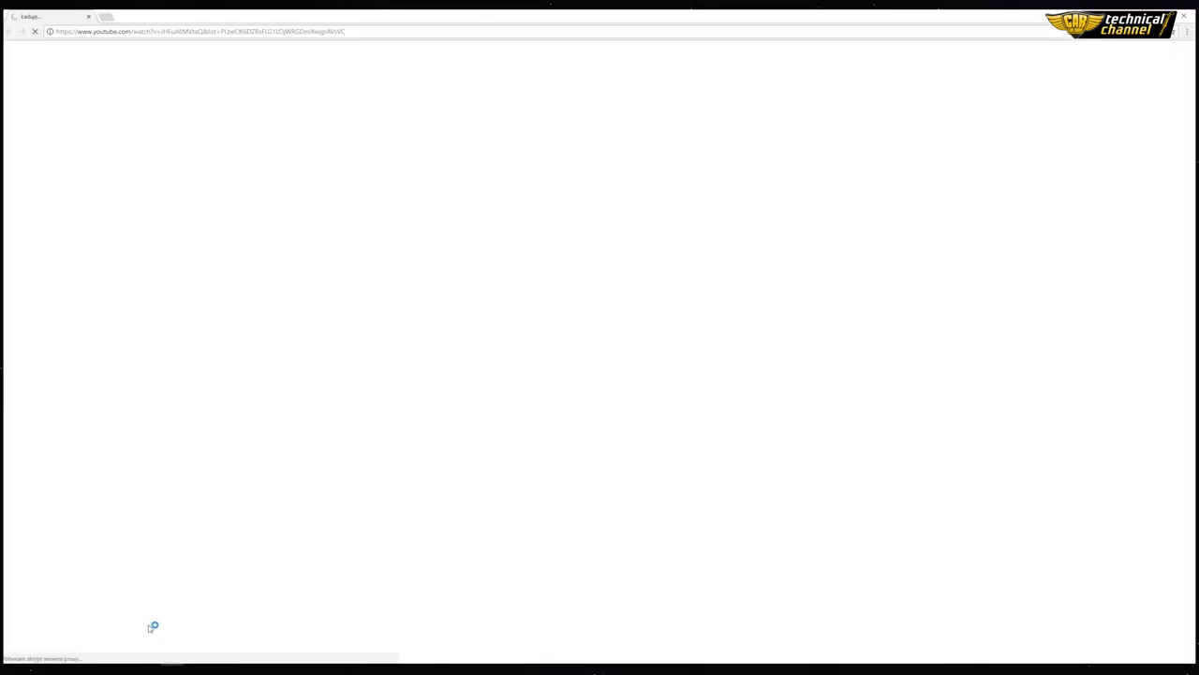
{"action": "scroll", "coordinate": [651, 375], "scroll_direction": "down", "scroll_amount": 1}
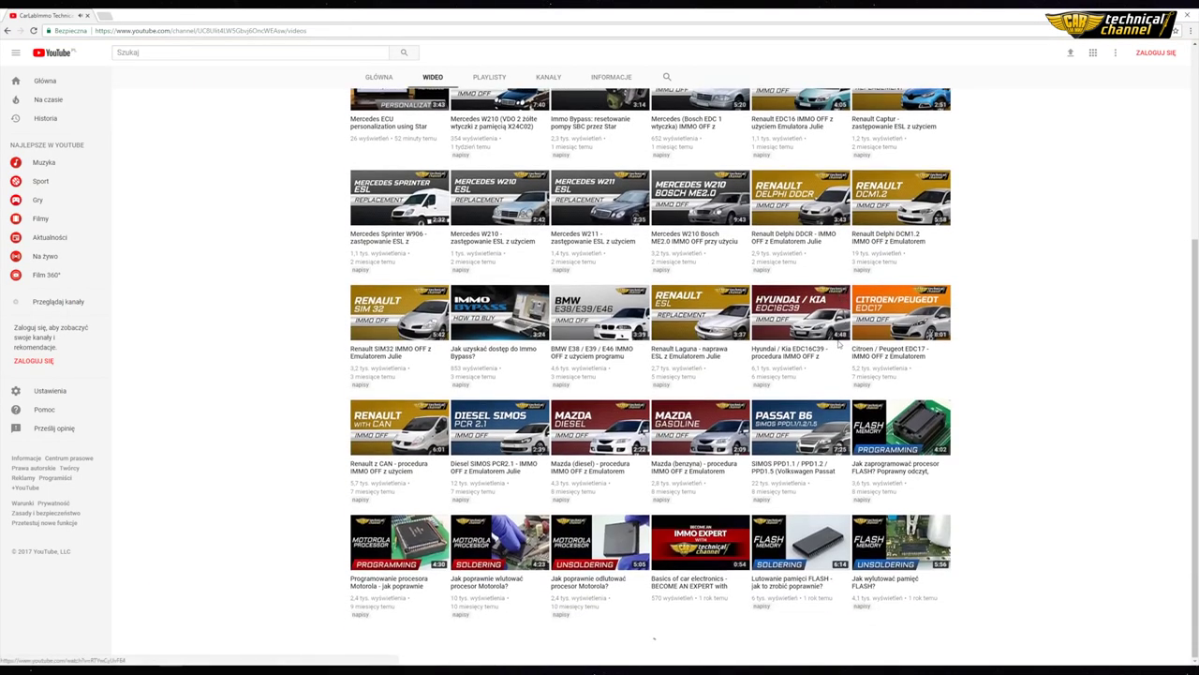
{"action": "scroll", "coordinate": [987, 273], "scroll_direction": "up", "scroll_amount": 4}
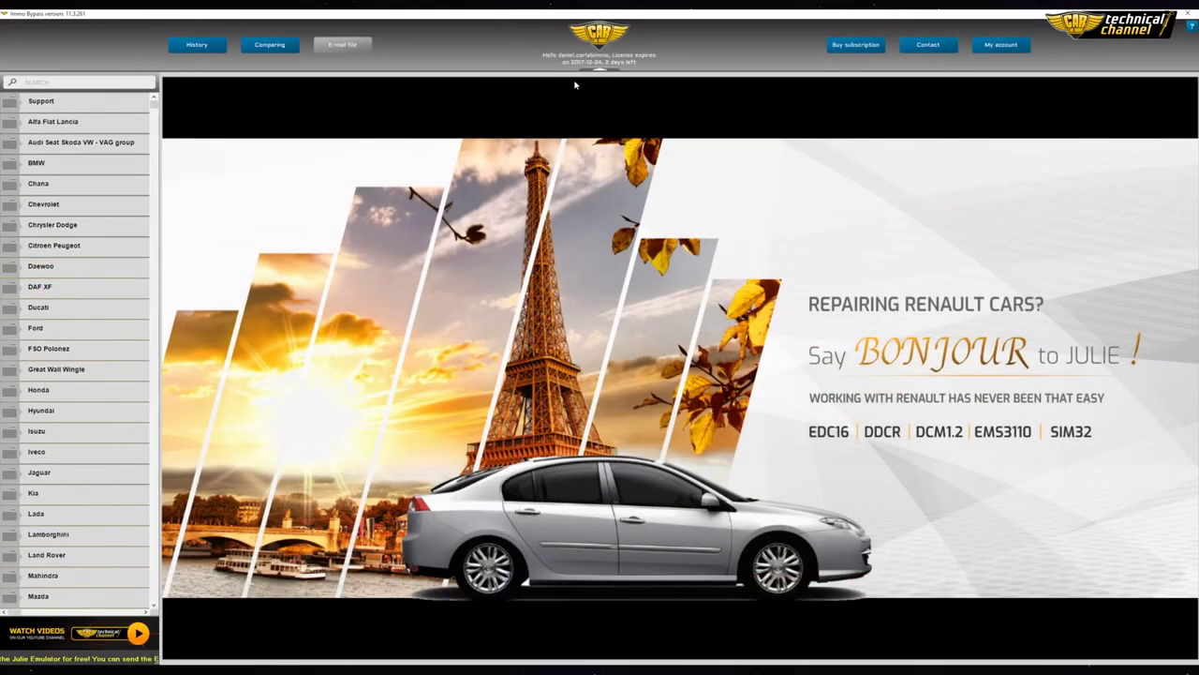
Step: Scroll to the bottom of the brand list and open SUGGESTED TOOLS.png
{"action": "scroll", "coordinate": [70, 454], "scroll_direction": "down", "scroll_amount": 4}
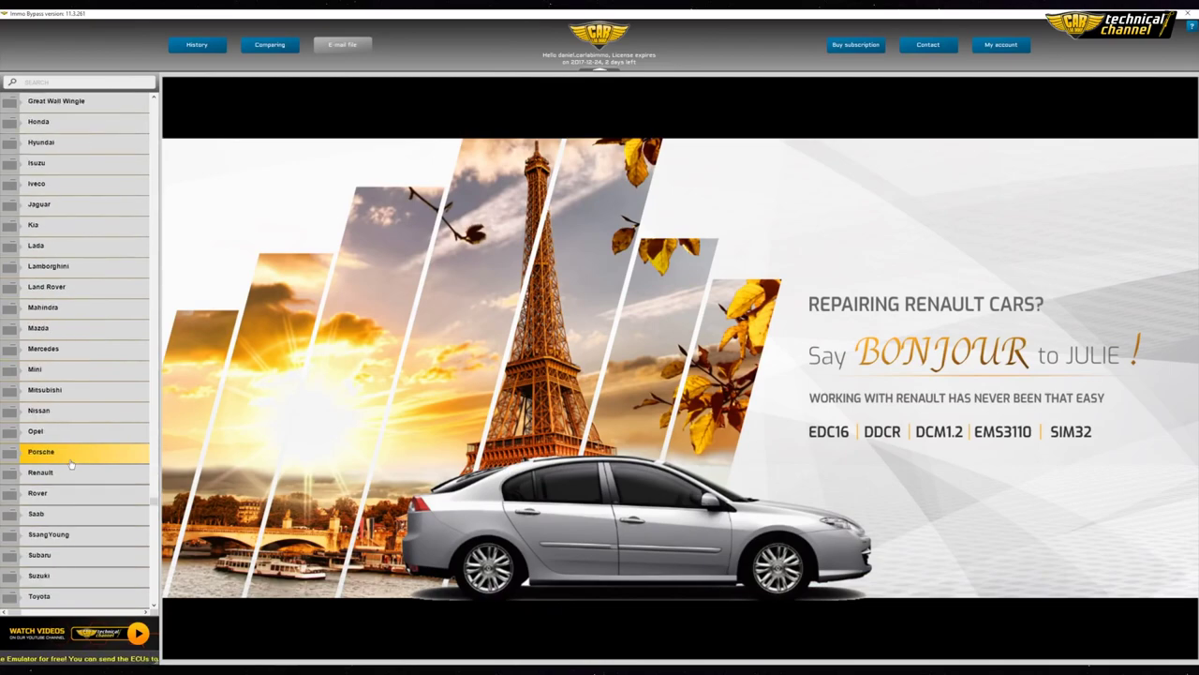
{"action": "scroll", "coordinate": [71, 461], "scroll_direction": "down", "scroll_amount": 2}
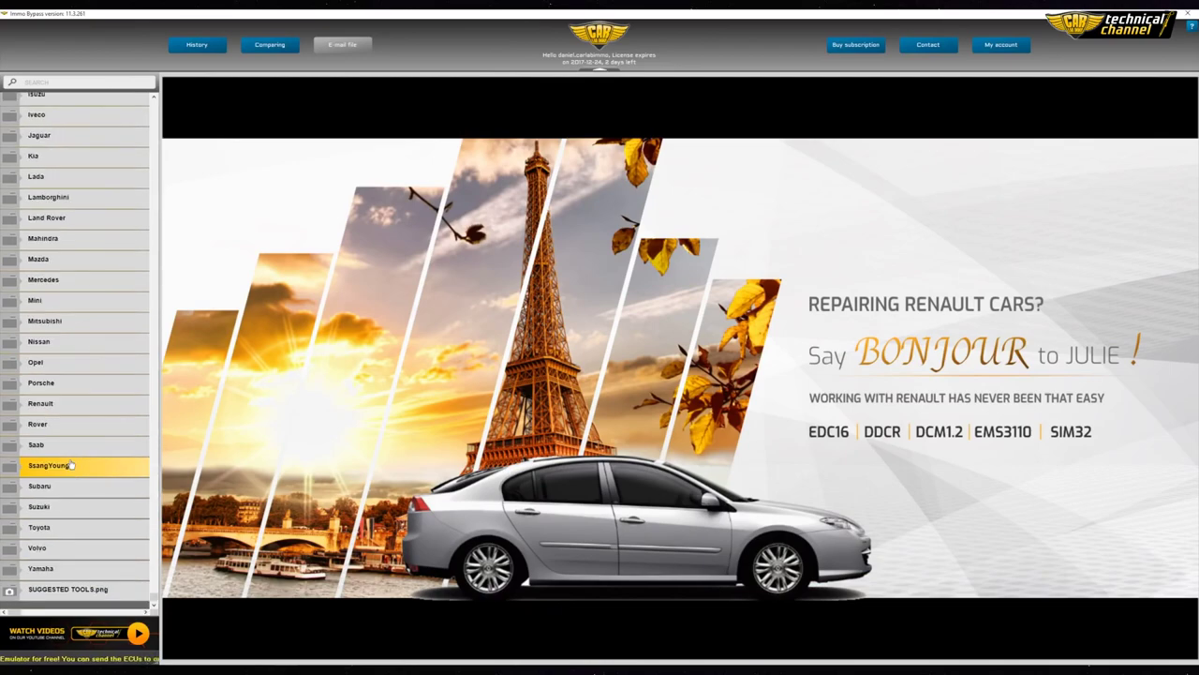
{"action": "left_click", "coordinate": [84, 590]}
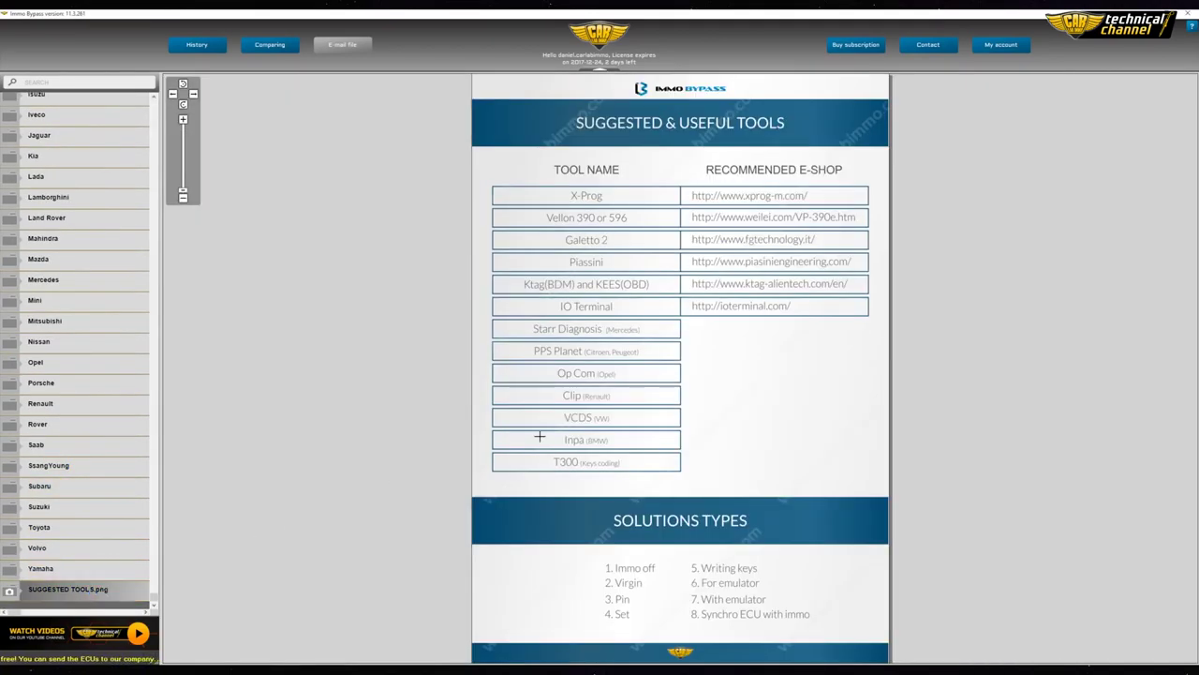